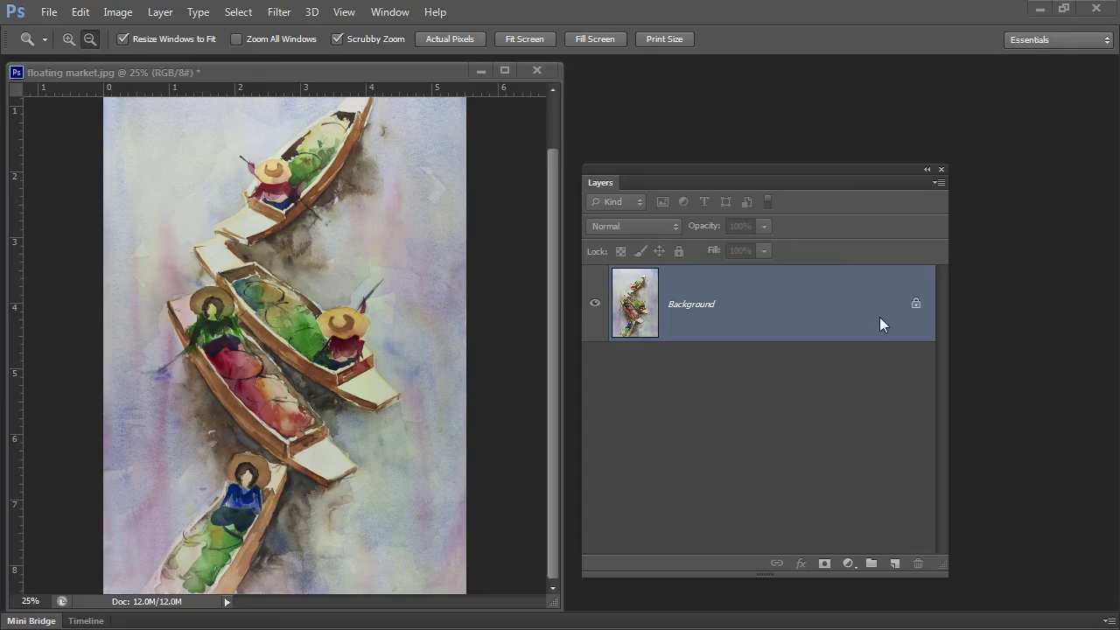
# - Duplicate the Background layer of floating market.jpg into a Background copy layer
pyautogui.moveTo(855, 315); pyautogui.dragTo(898, 566)
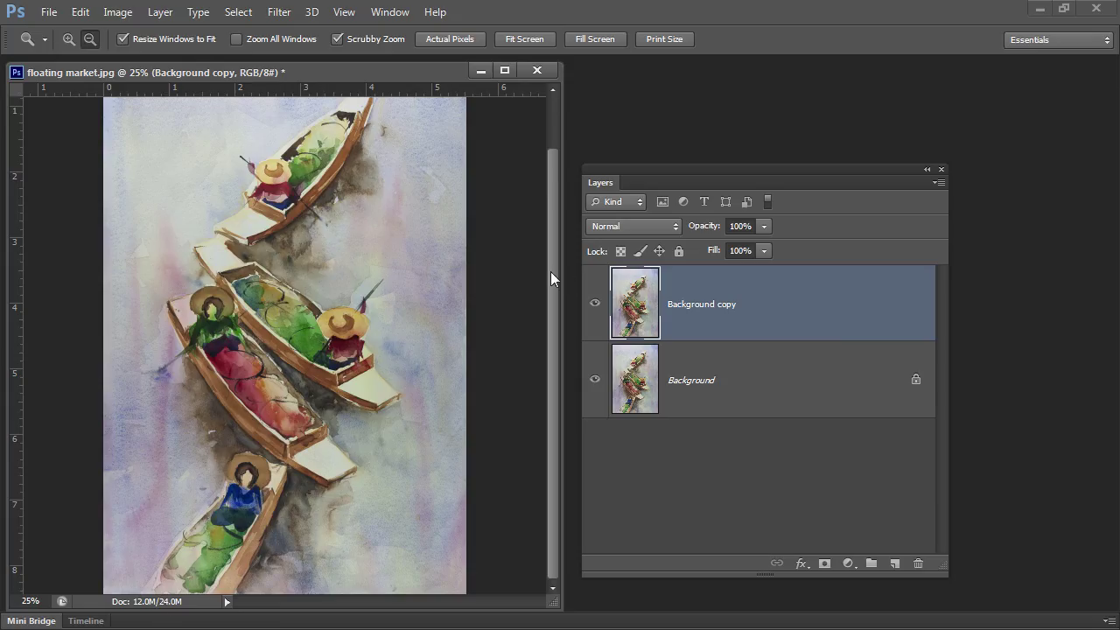
# - Open Color Range, sample the middle boat's green produce, and set Fuzziness to 107
pyautogui.click(238, 12)
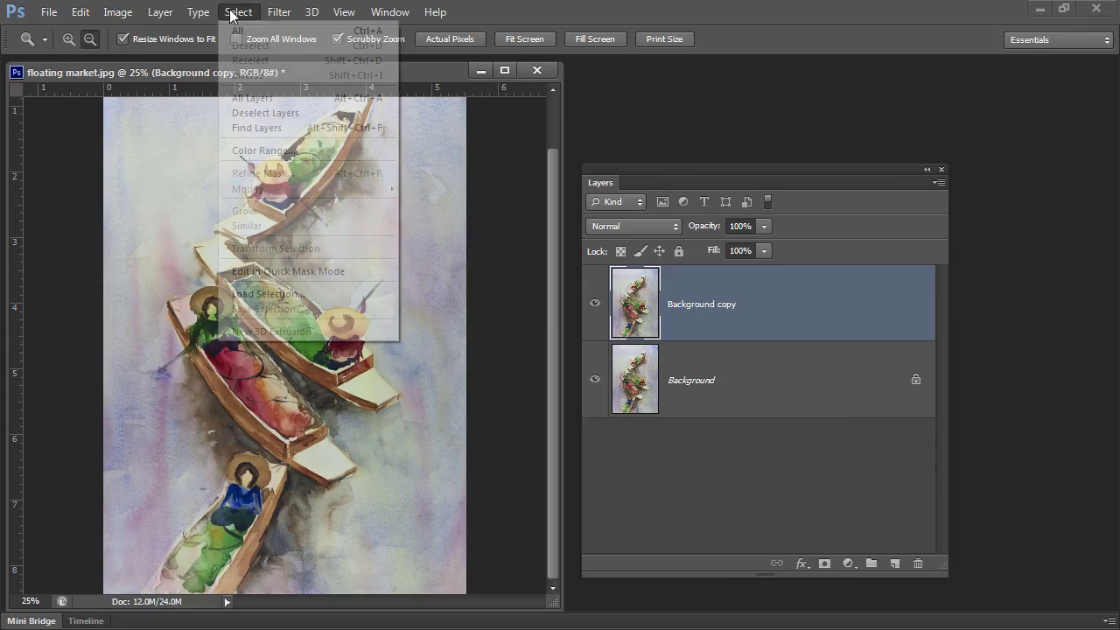
pyautogui.click(270, 150)
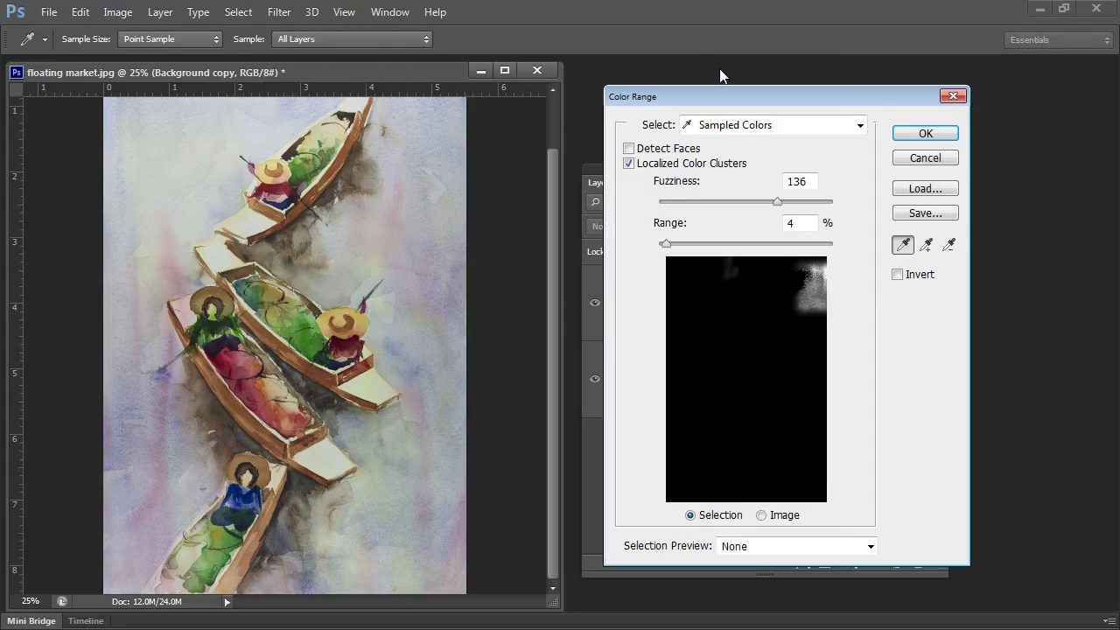
pyautogui.moveTo(723, 93); pyautogui.dragTo(645, 101)
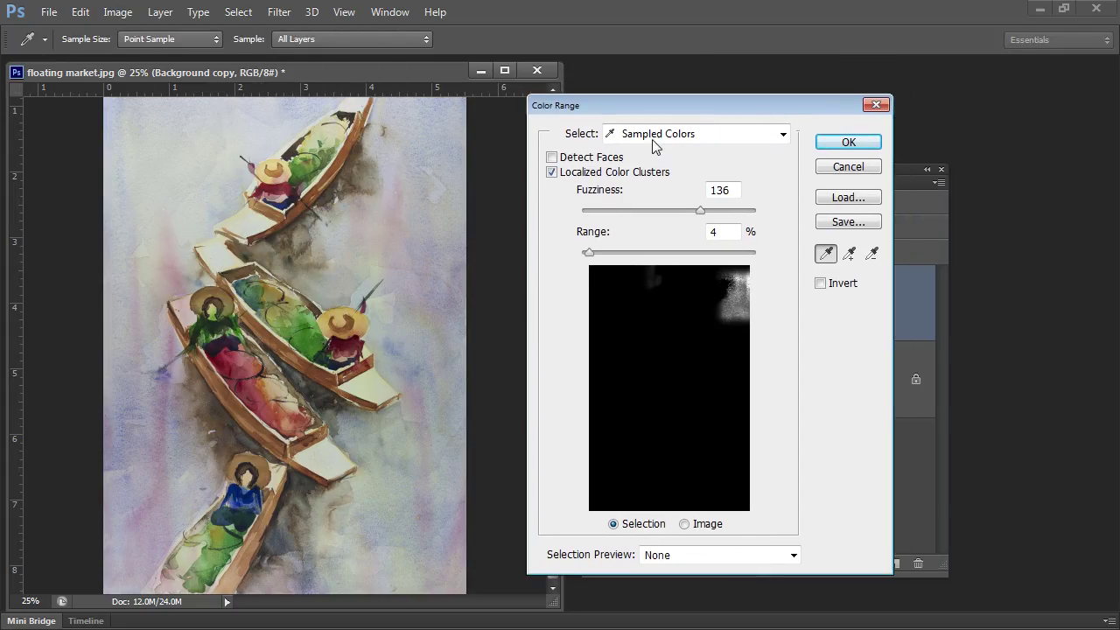
pyautogui.click(308, 339)
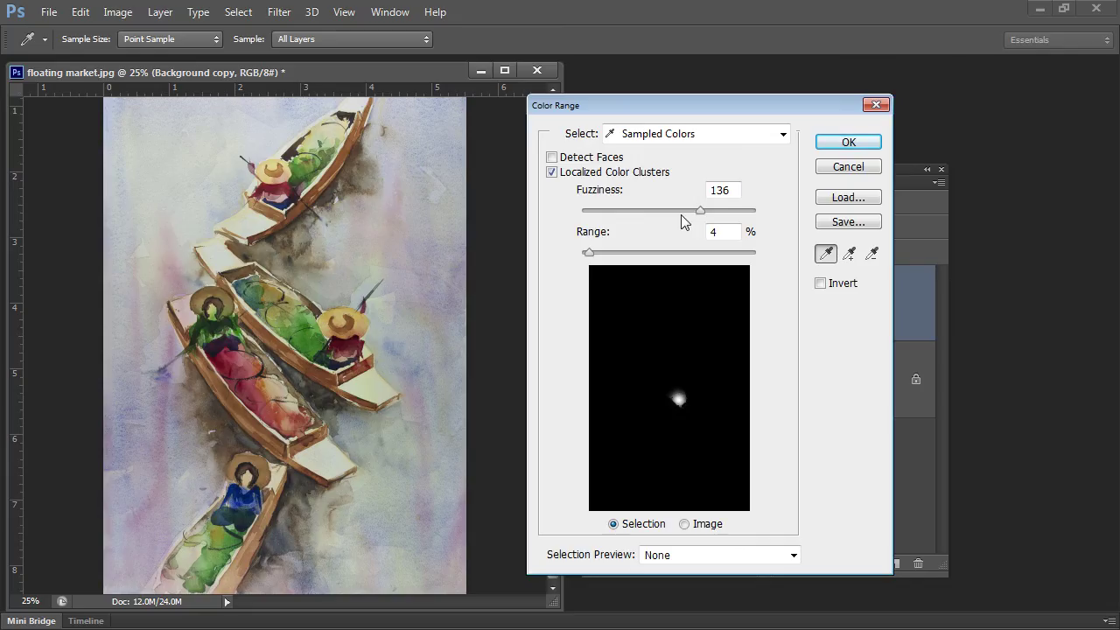
pyautogui.moveTo(700, 214); pyautogui.dragTo(674, 215)
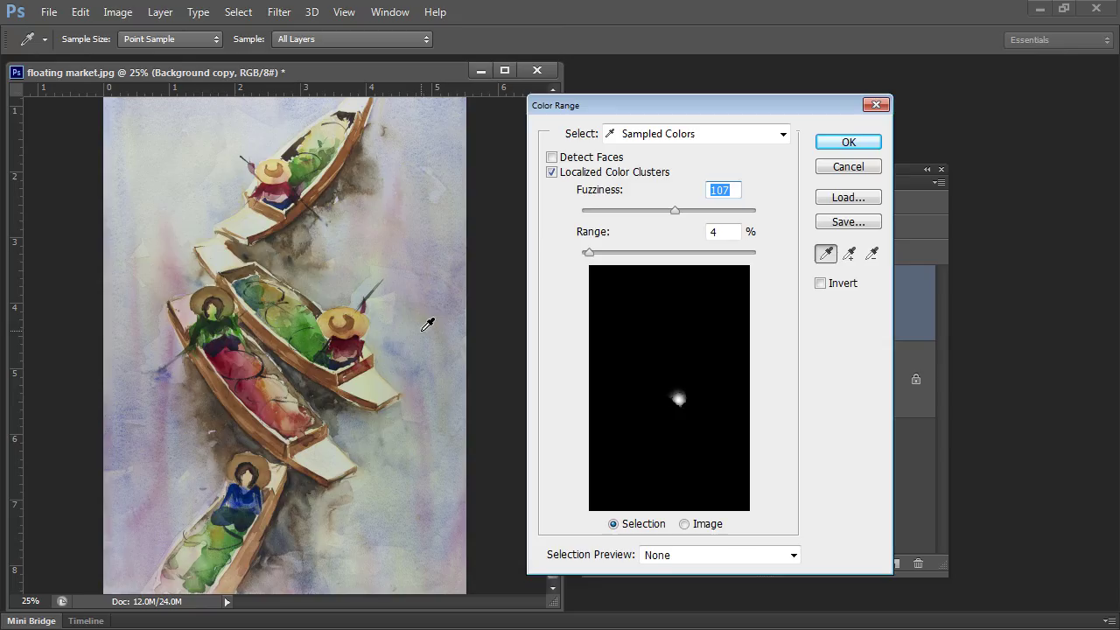
# - Add the green produce of the middle, top, left and bottom boats to the sample
pyautogui.click(849, 253)
pyautogui.click(318, 319)
pyautogui.click(308, 321)
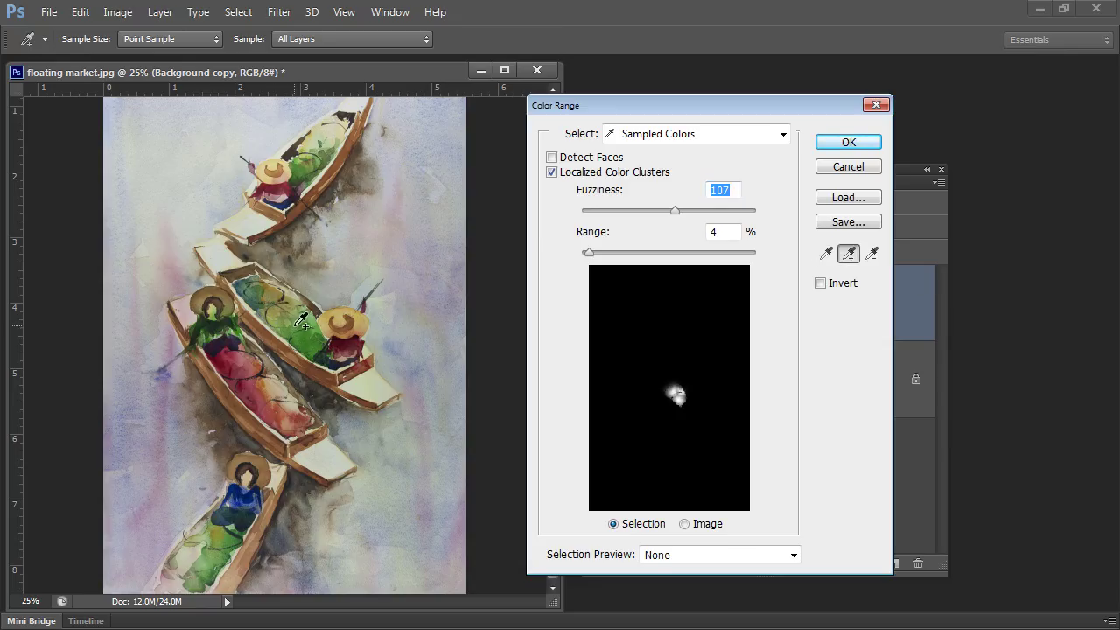
pyautogui.moveTo(292, 340)
pyautogui.mouseDown()
pyautogui.moveTo(275, 327)
pyautogui.moveTo(307, 322)
pyautogui.moveTo(321, 350)
pyautogui.mouseUp()
pyautogui.click(298, 159)
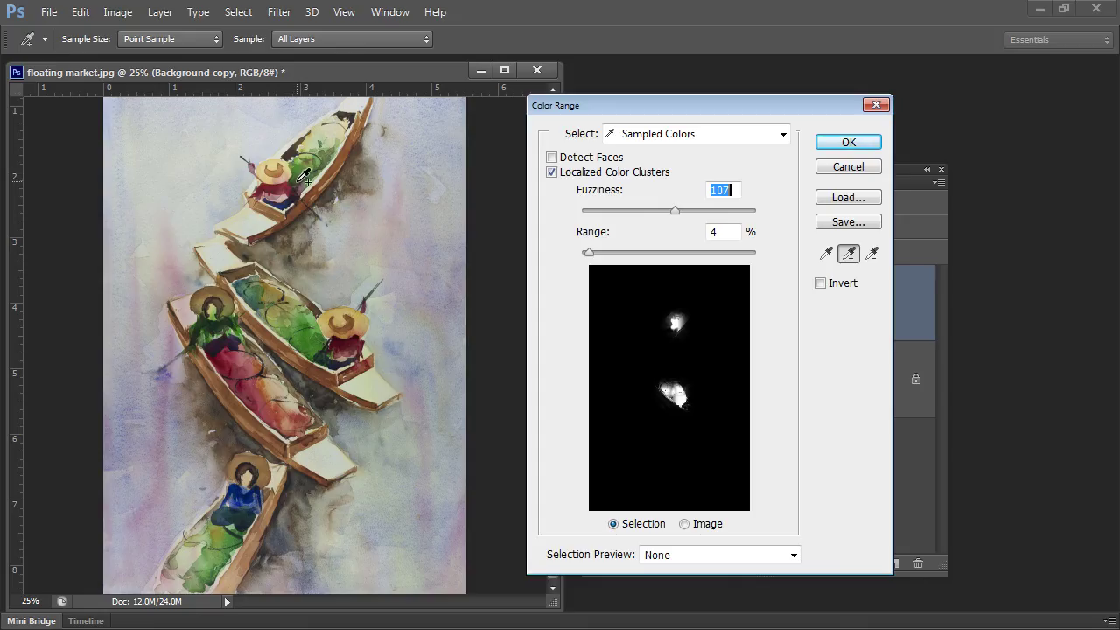
pyautogui.moveTo(310, 181)
pyautogui.mouseDown()
pyautogui.moveTo(326, 147)
pyautogui.moveTo(322, 163)
pyautogui.mouseUp()
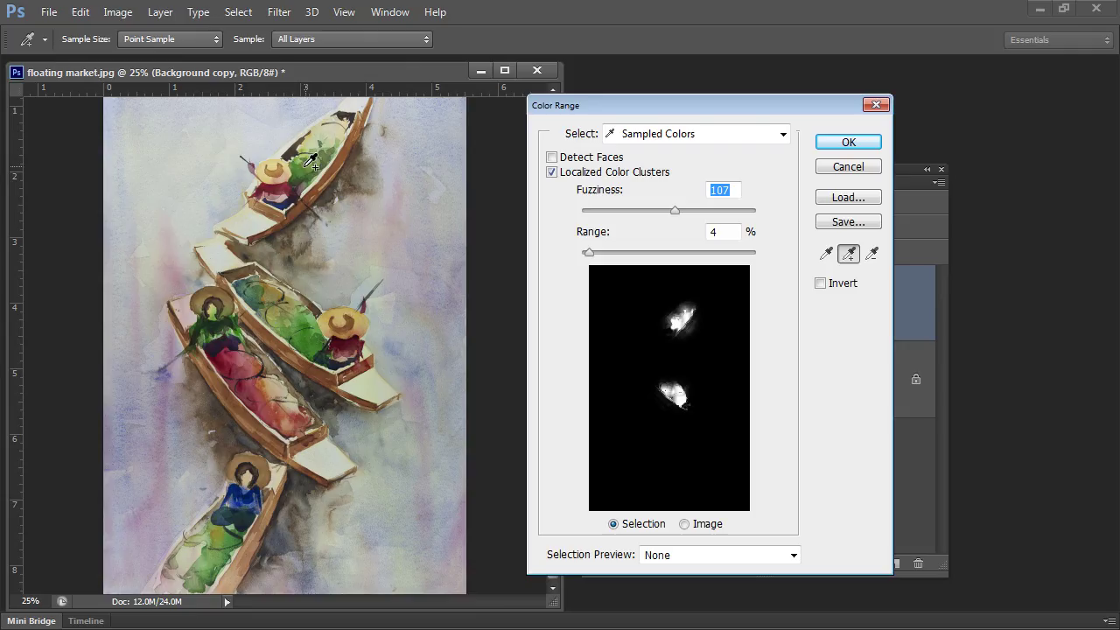
pyautogui.moveTo(180, 343)
pyautogui.mouseDown()
pyautogui.moveTo(232, 318)
pyautogui.moveTo(244, 335)
pyautogui.moveTo(208, 331)
pyautogui.moveTo(193, 350)
pyautogui.moveTo(204, 322)
pyautogui.mouseUp()
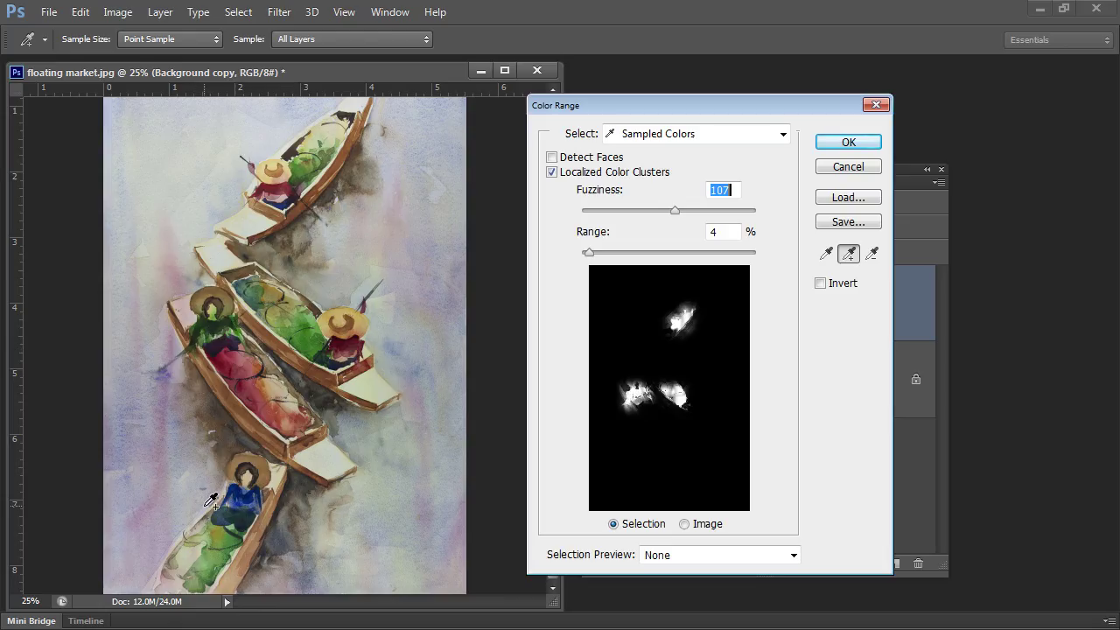
pyautogui.moveTo(214, 529)
pyautogui.mouseDown()
pyautogui.moveTo(241, 542)
pyautogui.moveTo(222, 578)
pyautogui.moveTo(191, 595)
pyautogui.moveTo(195, 577)
pyautogui.moveTo(202, 587)
pyautogui.moveTo(216, 579)
pyautogui.moveTo(269, 470)
pyautogui.mouseUp()
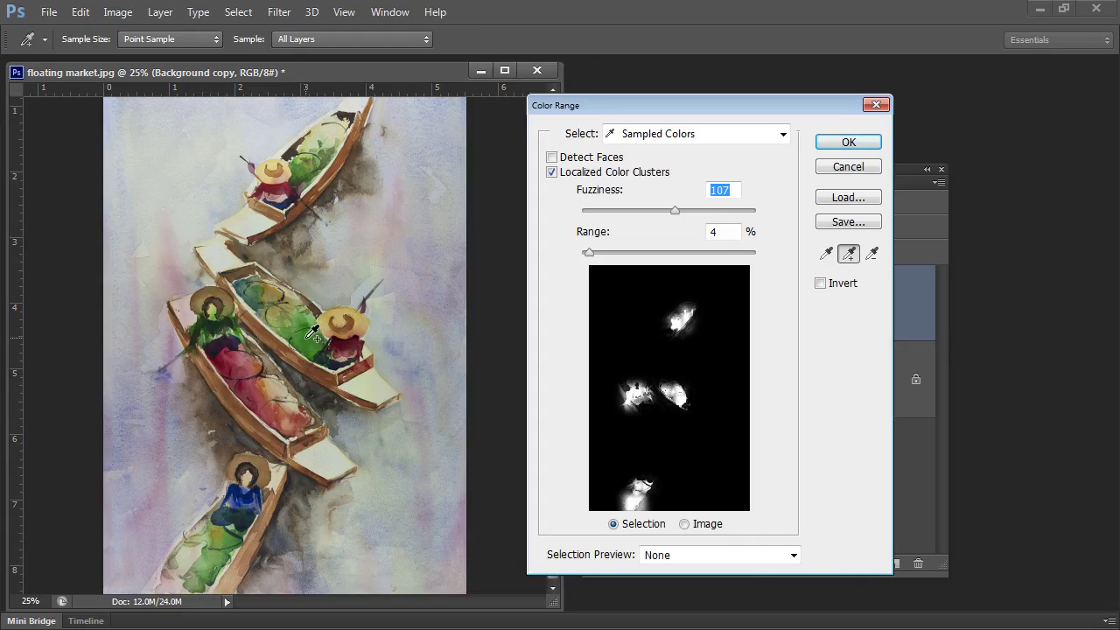
# - Subtract stray tones on the left, top and bottom boats, then confirm the green selection
pyautogui.click(265, 311)
pyautogui.click(872, 254)
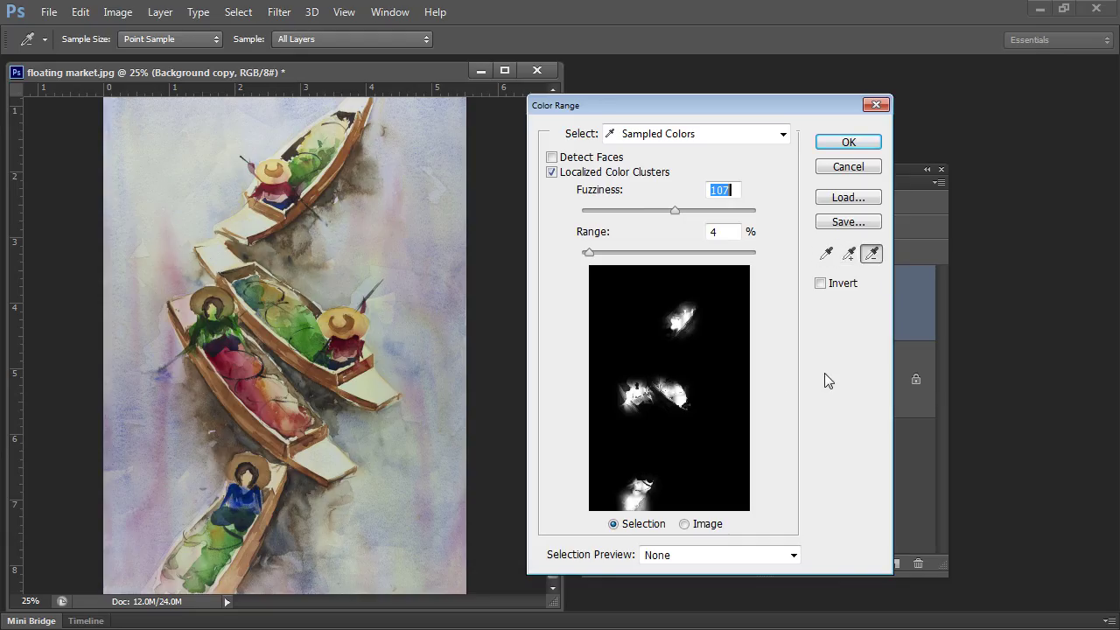
pyautogui.click(192, 358)
pyautogui.click(182, 329)
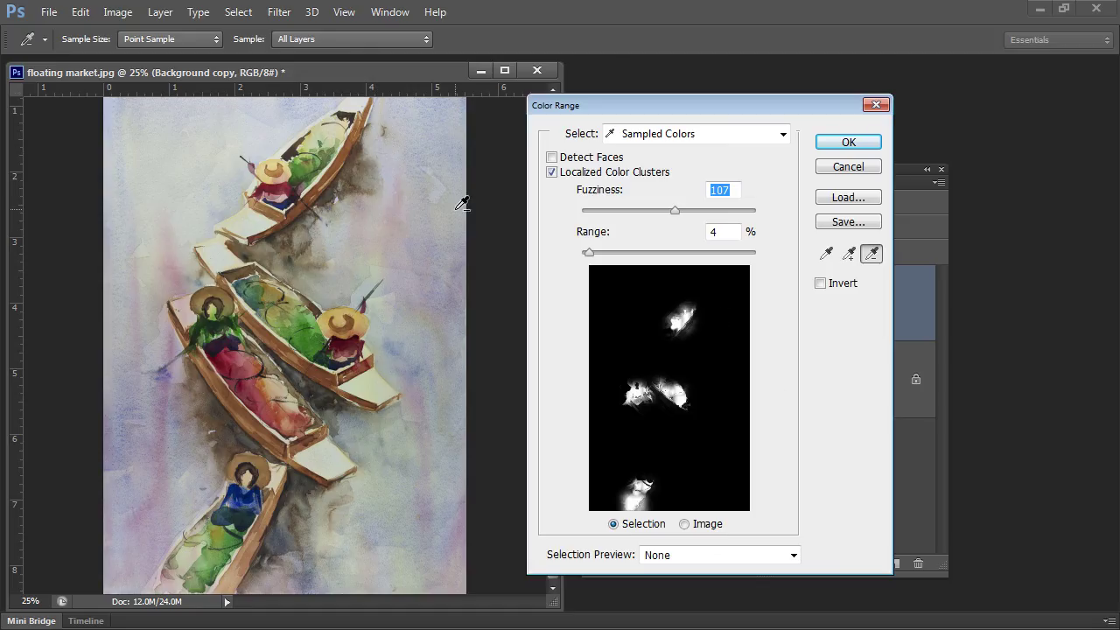
pyautogui.click(347, 156)
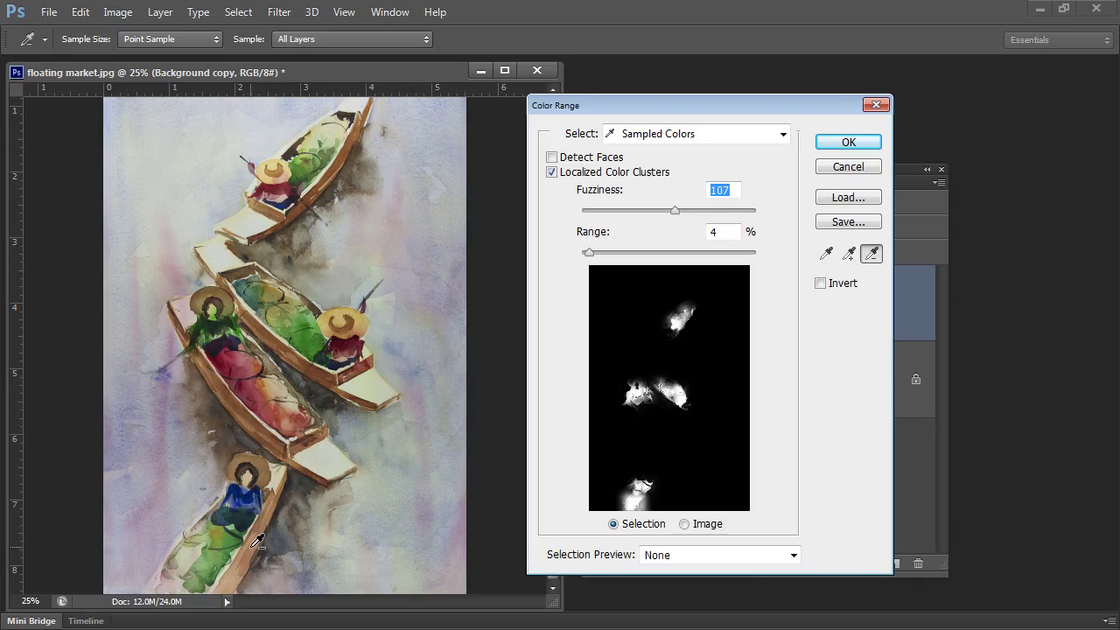
pyautogui.moveTo(259, 543); pyautogui.dragTo(228, 594)
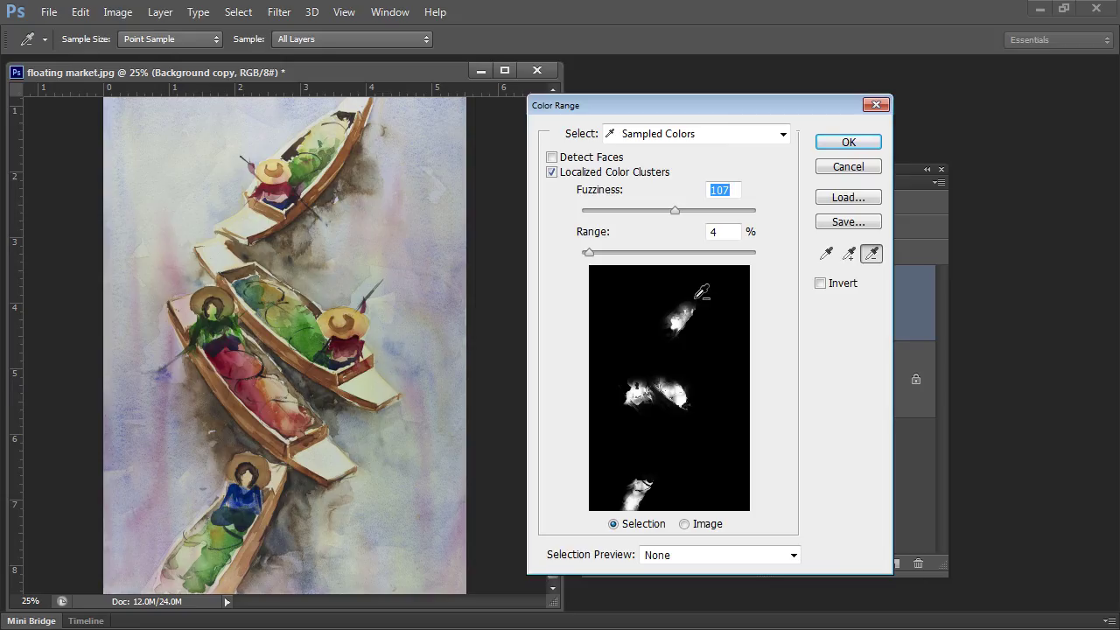
pyautogui.click(850, 144)
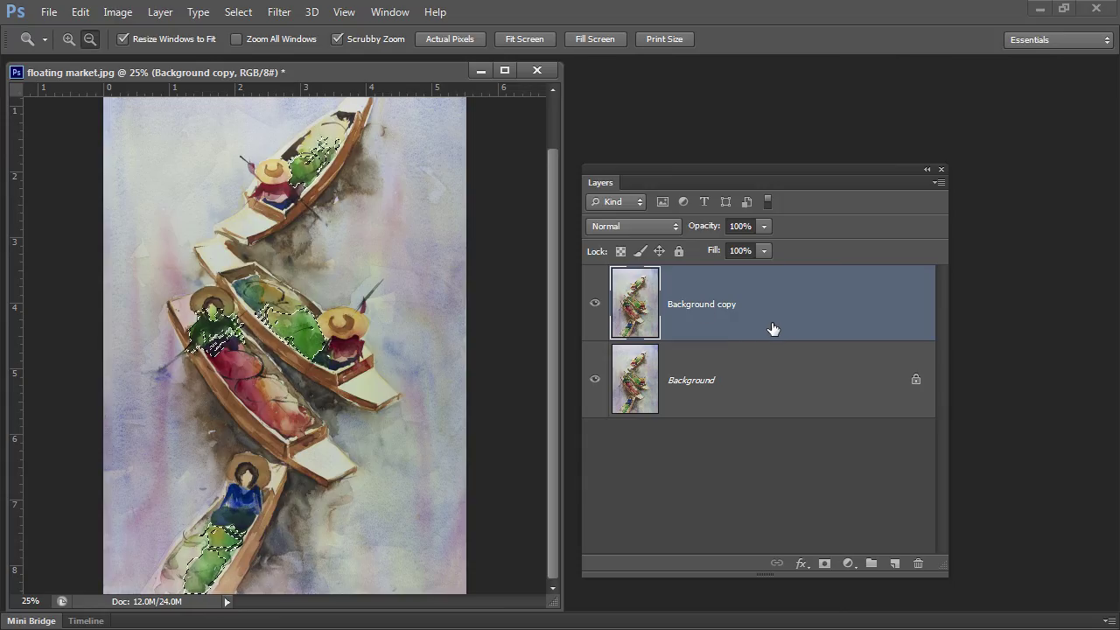
# - In Refine Edge, view On Black with Feather 2.1 px and Shift Edge +10%
pyautogui.click(238, 11)
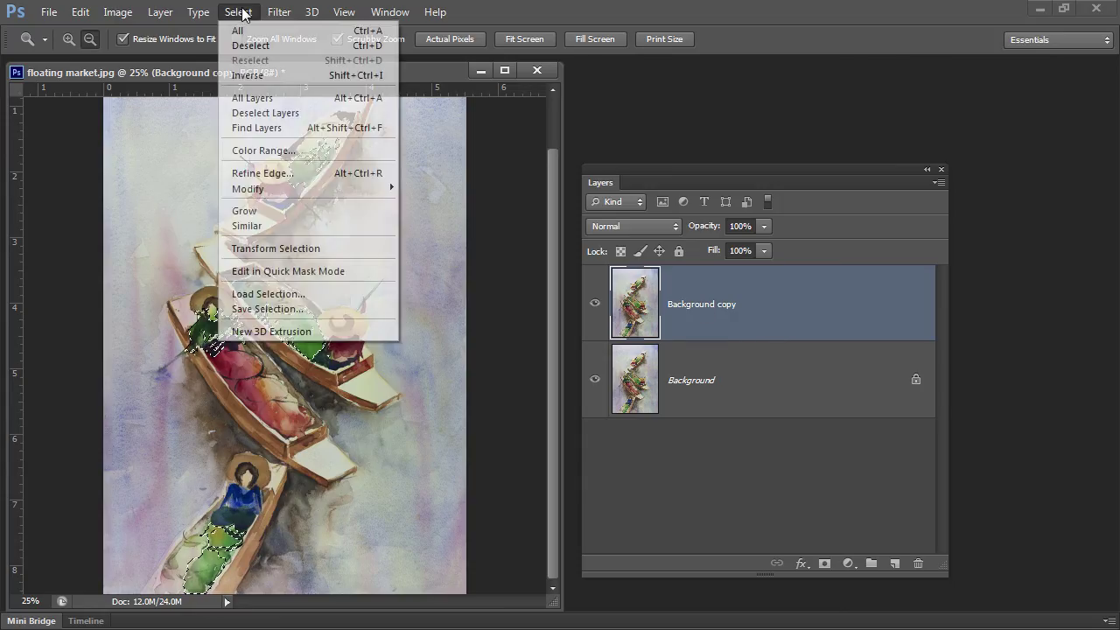
pyautogui.click(266, 175)
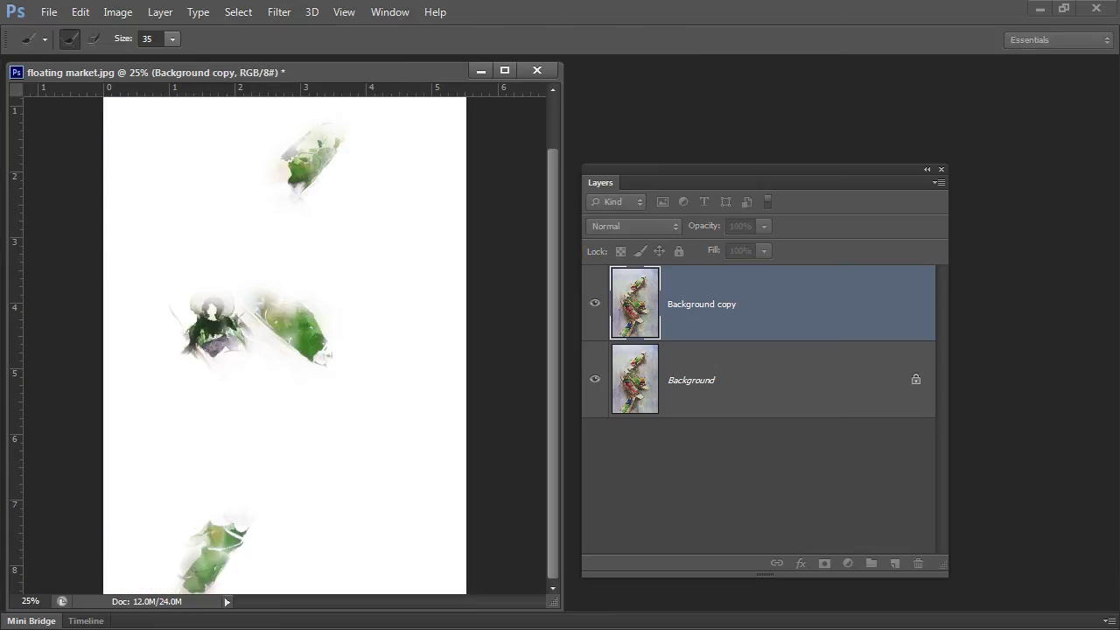
pyautogui.moveTo(157, 286); pyautogui.dragTo(645, 132)
pyautogui.click(621, 188)
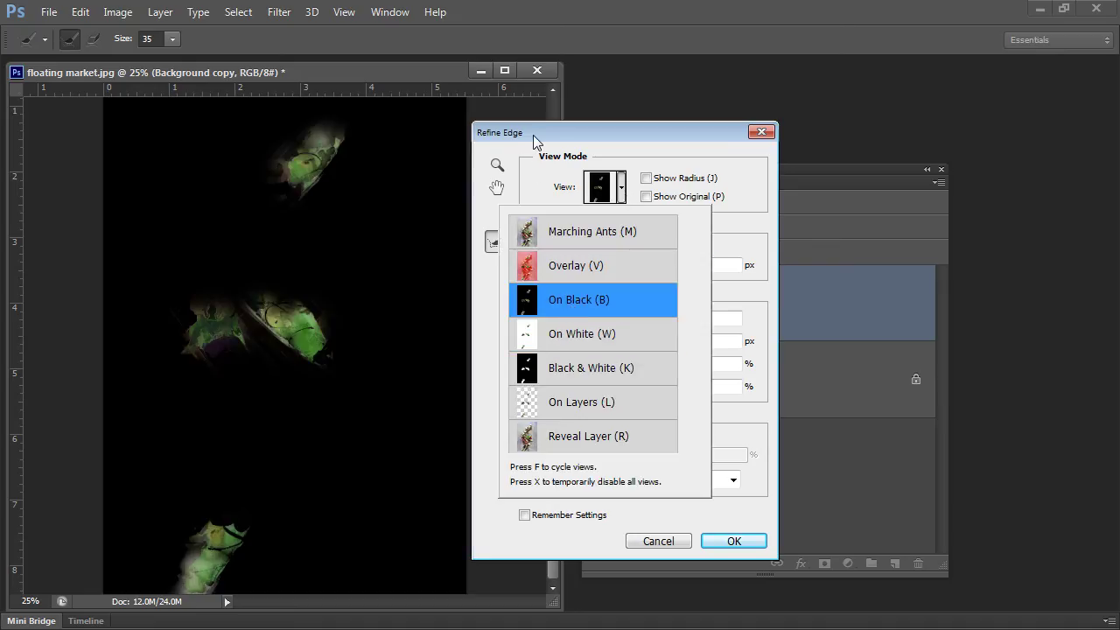
pyautogui.moveTo(545, 141); pyautogui.dragTo(522, 116)
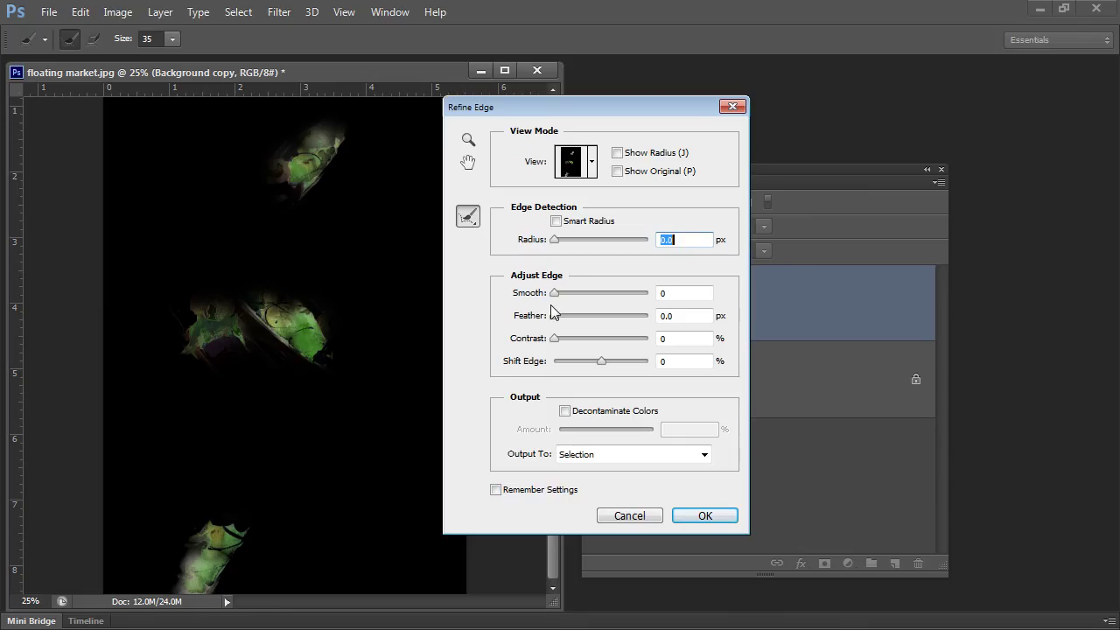
pyautogui.moveTo(557, 313)
pyautogui.mouseDown()
pyautogui.moveTo(568, 325)
pyautogui.moveTo(564, 315)
pyautogui.mouseUp()
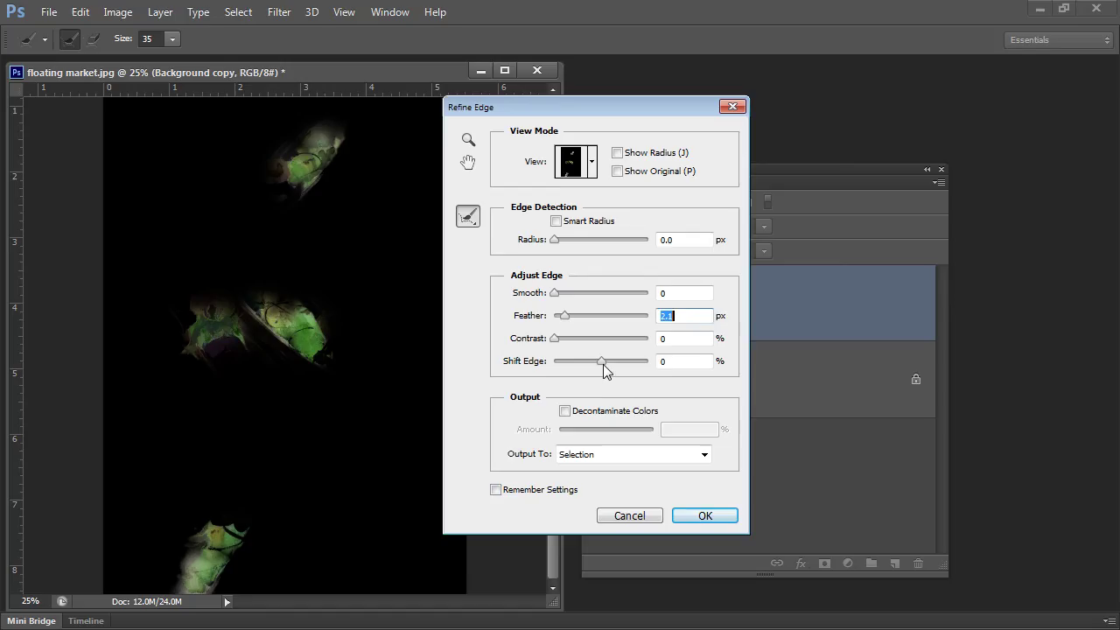
pyautogui.moveTo(603, 364); pyautogui.dragTo(606, 363)
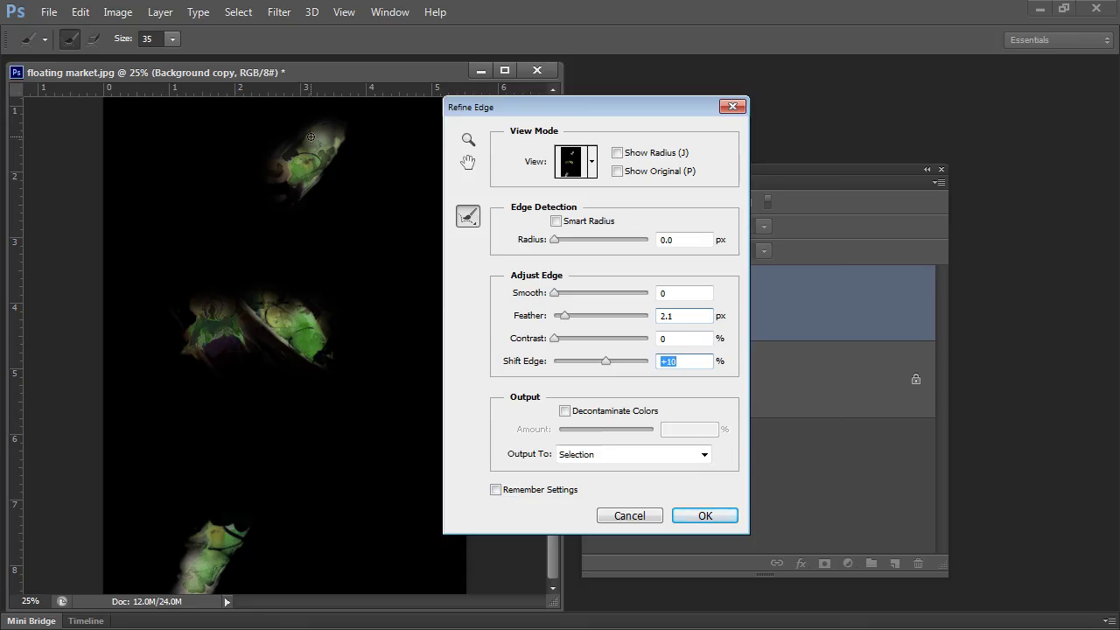
pyautogui.moveTo(555, 338); pyautogui.dragTo(600, 343)
pyautogui.click(555, 294)
# - Refine the edges around the top and middle boats' produce and apply the refinement
pyautogui.moveTo(320, 182); pyautogui.dragTo(297, 206)
pyautogui.moveTo(251, 342); pyautogui.dragTo(267, 355)
pyautogui.moveTo(324, 307); pyautogui.dragTo(346, 336)
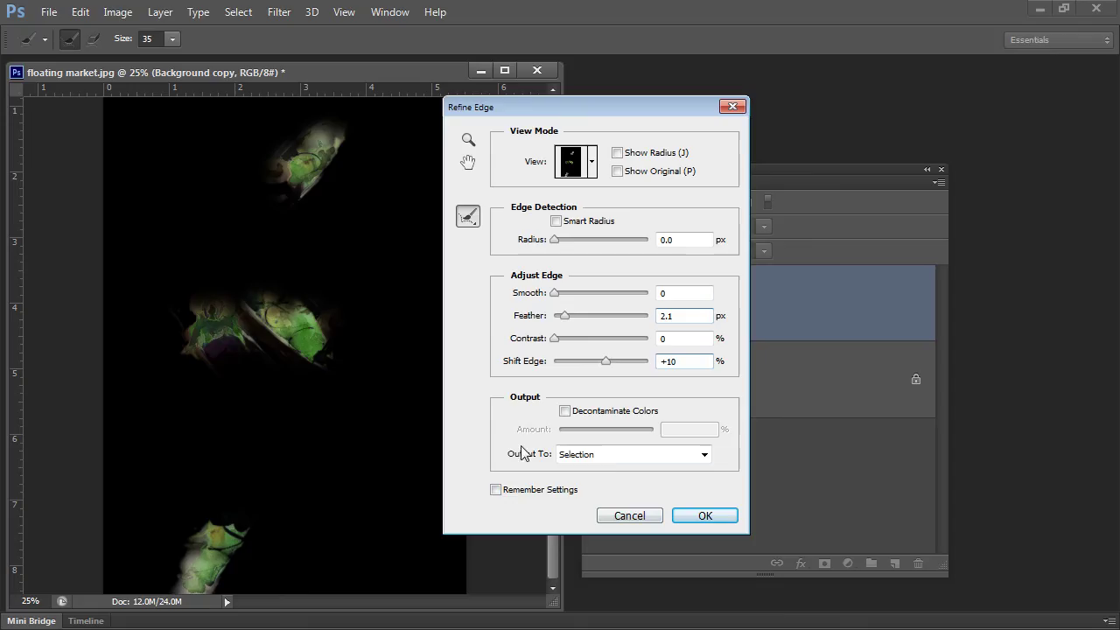
pyautogui.click(705, 517)
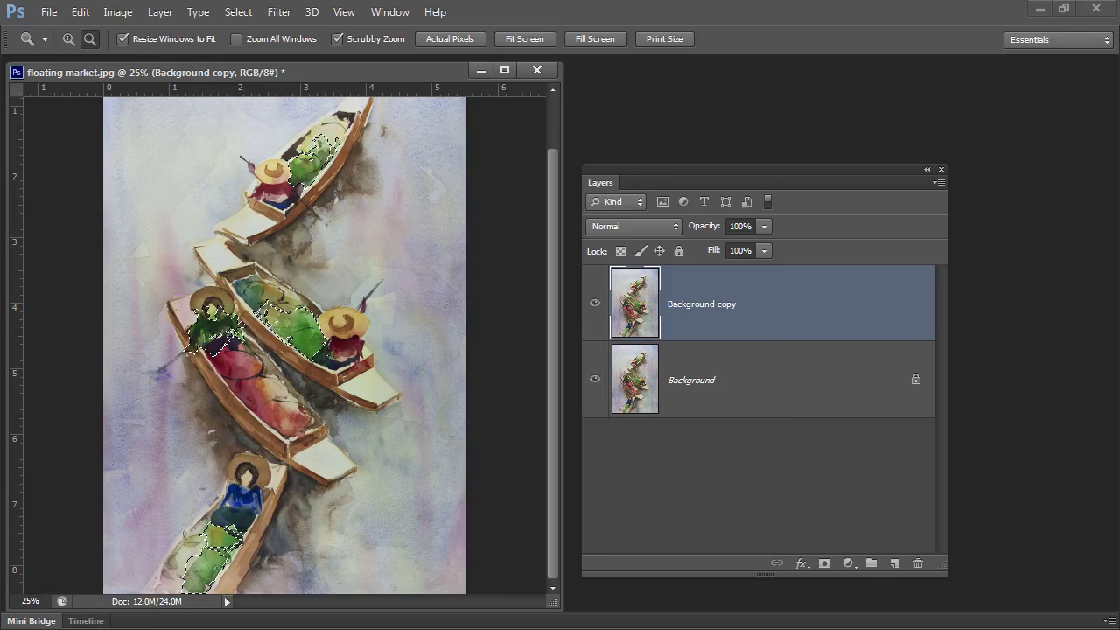
# - Add a Hue/Saturation 1 adjustment layer masked to the green produce, keeping defaults
pyautogui.click(160, 12)
pyautogui.moveTo(210, 153)
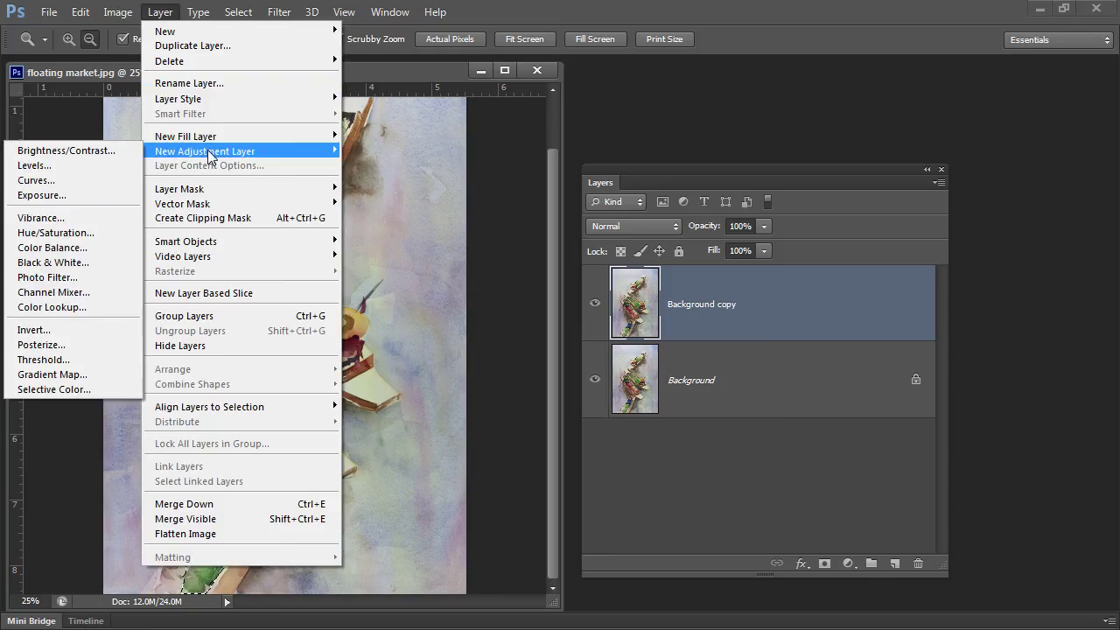
pyautogui.click(53, 233)
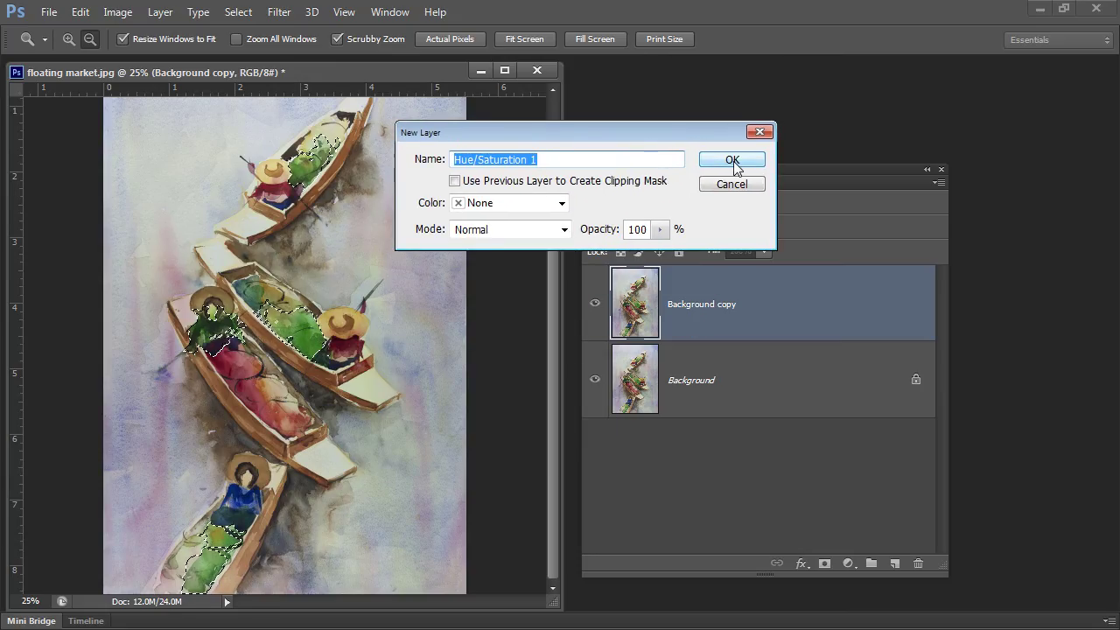
pyautogui.click(732, 163)
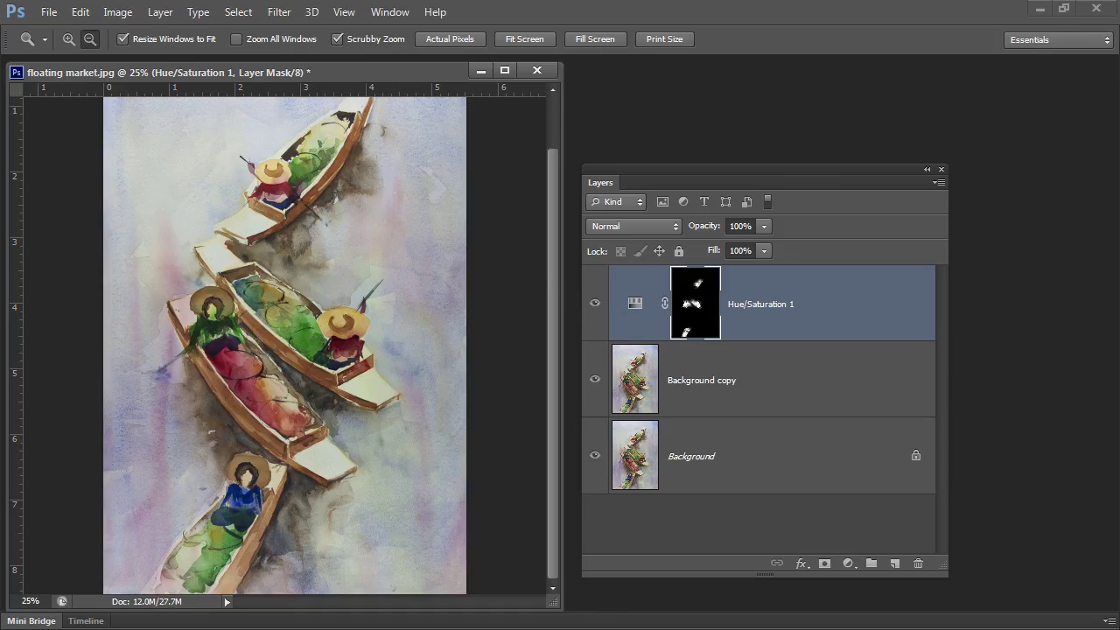
pyautogui.moveTo(149, 403); pyautogui.dragTo(867, 108)
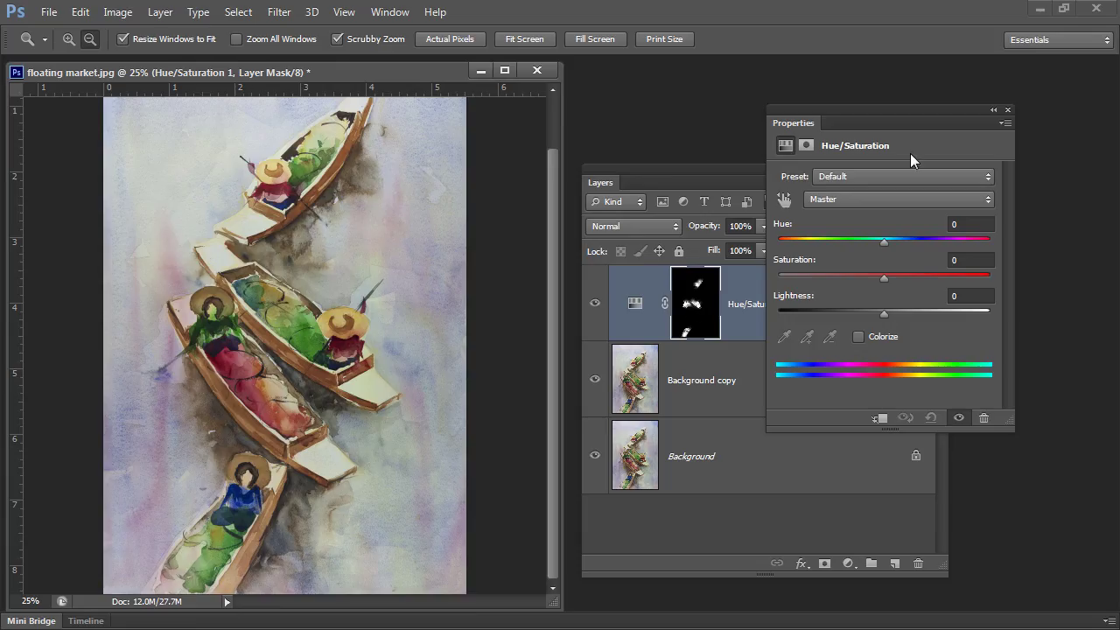
# - Turn on Colorize and set Hue 359 and Saturation 48, leaving Lightness at 0
pyautogui.moveTo(793, 123); pyautogui.dragTo(621, 118)
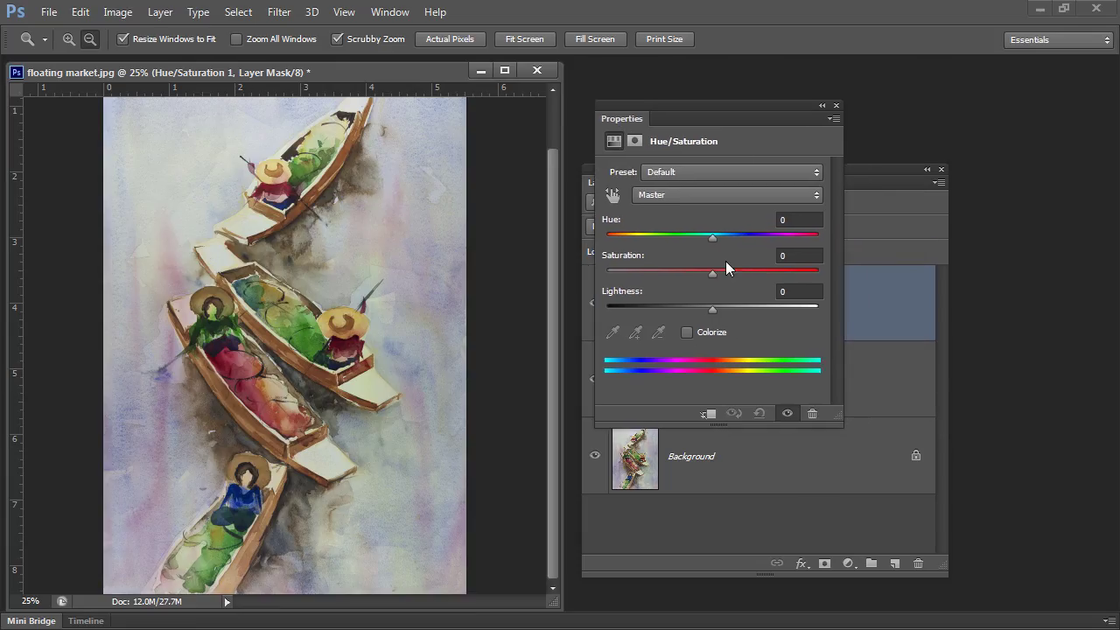
pyautogui.click(687, 332)
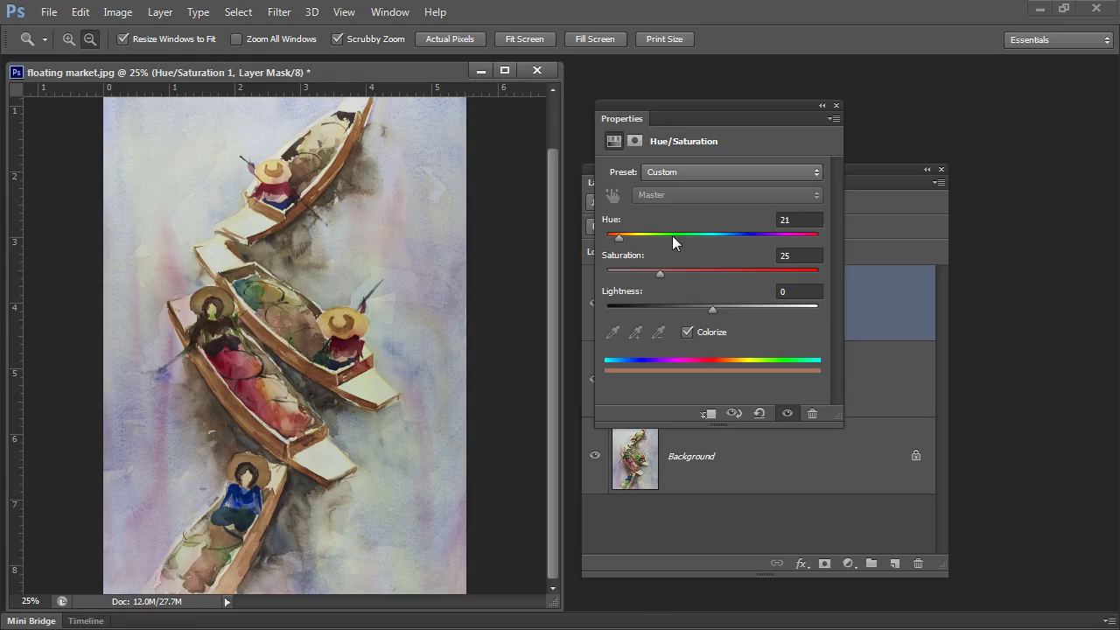
pyautogui.click(687, 332)
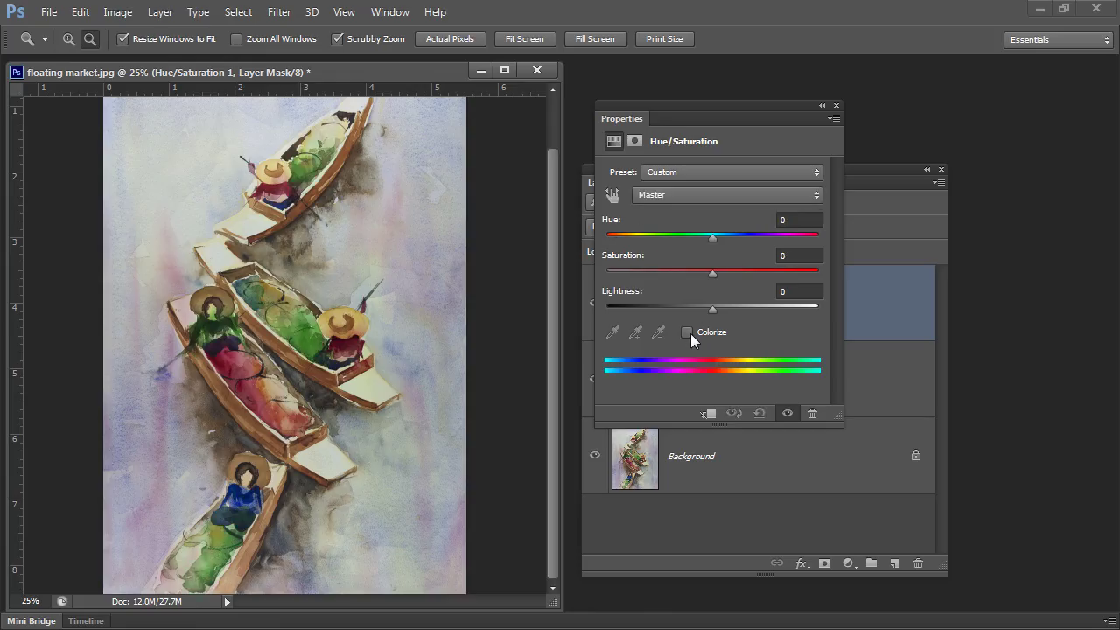
pyautogui.click(687, 333)
pyautogui.moveTo(619, 238); pyautogui.dragTo(756, 237)
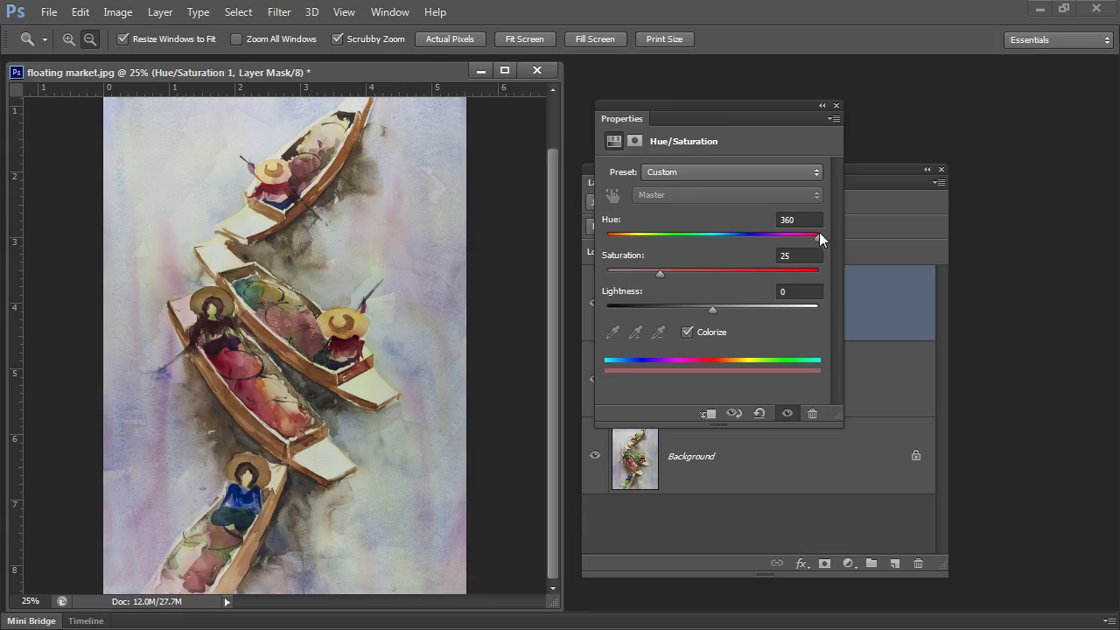
pyautogui.moveTo(819, 232); pyautogui.dragTo(600, 247)
pyautogui.moveTo(660, 274); pyautogui.dragTo(711, 279)
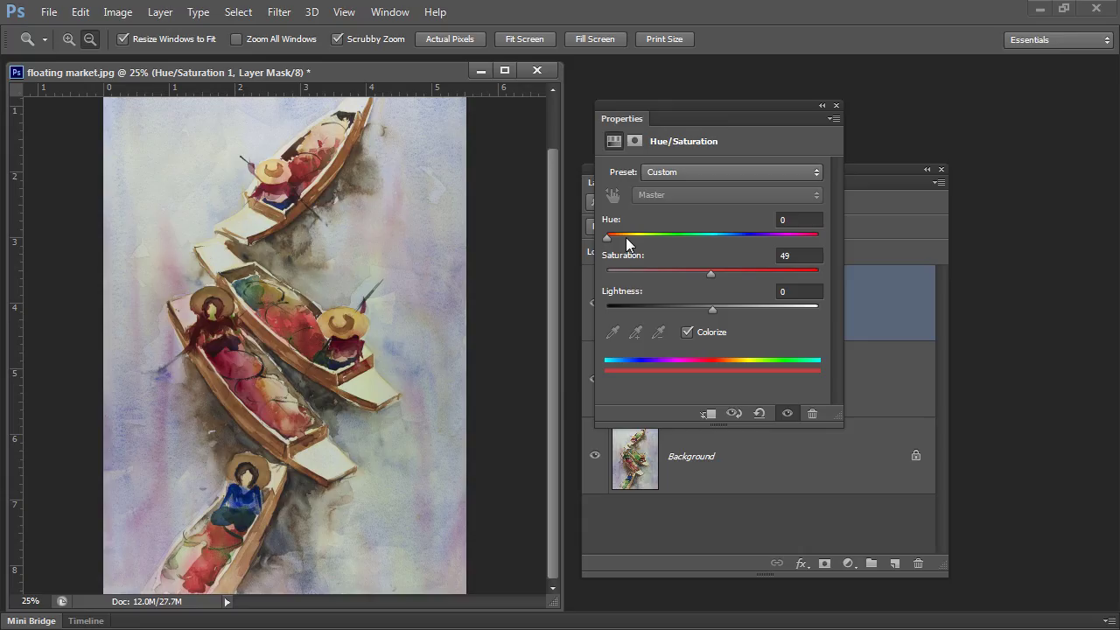
pyautogui.moveTo(607, 239); pyautogui.dragTo(846, 246)
pyautogui.moveTo(709, 272); pyautogui.dragTo(717, 273)
pyautogui.moveTo(713, 312); pyautogui.dragTo(713, 313)
pyautogui.moveTo(718, 273); pyautogui.dragTo(708, 273)
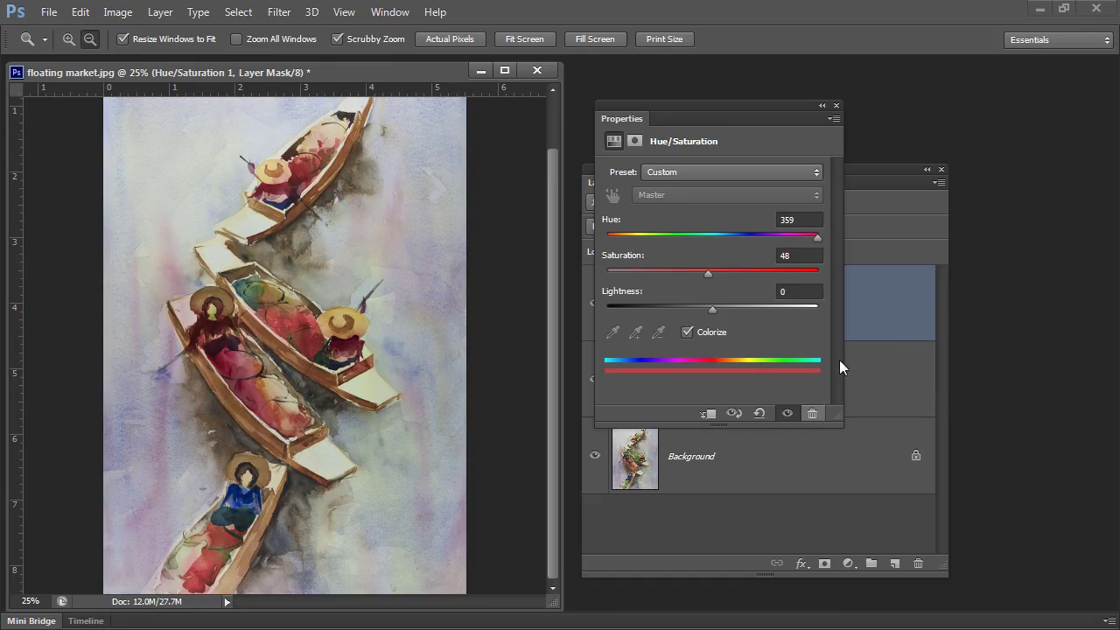
# - Compare the red recolour on and off, then set Hue/Saturation 1's blend mode to Color
pyautogui.click(836, 106)
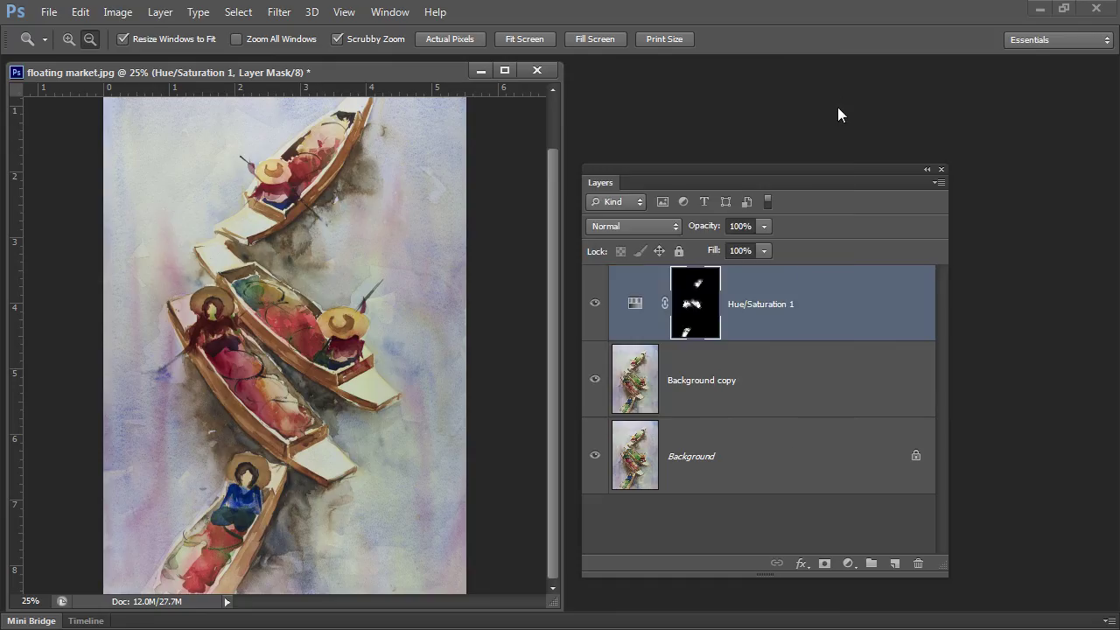
pyautogui.click(594, 304)
pyautogui.click(595, 304)
pyautogui.moveTo(600, 163); pyautogui.dragTo(605, 81)
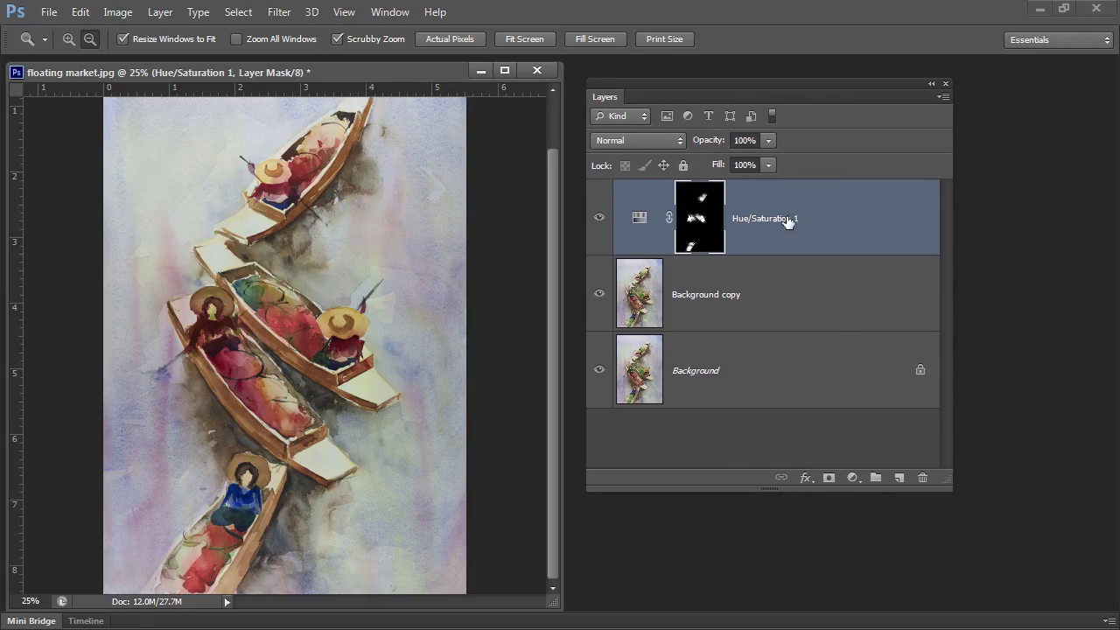
pyautogui.click(648, 144)
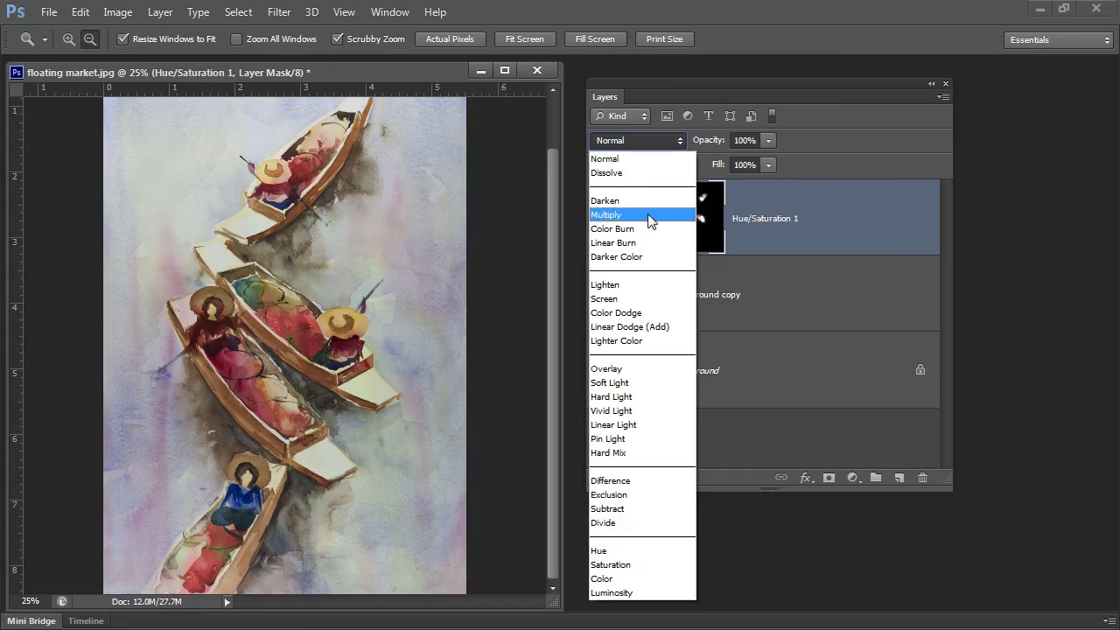
pyautogui.click(600, 578)
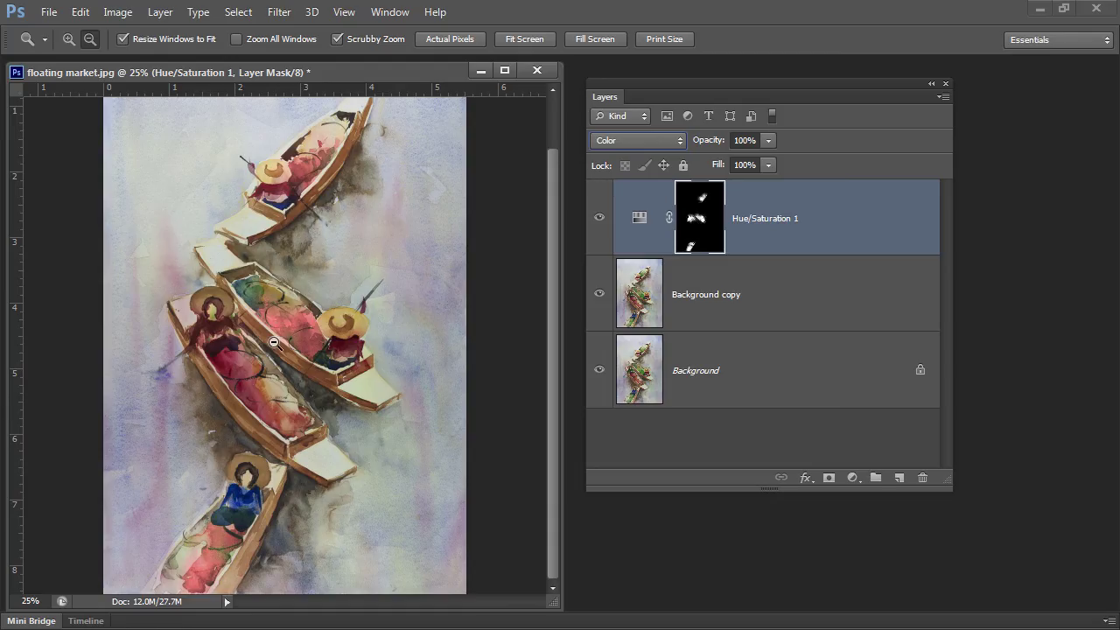
# - Reopen Hue/Saturation 1 and try other colorized hue, saturation and lightness values
pyautogui.doubleClick(639, 219)
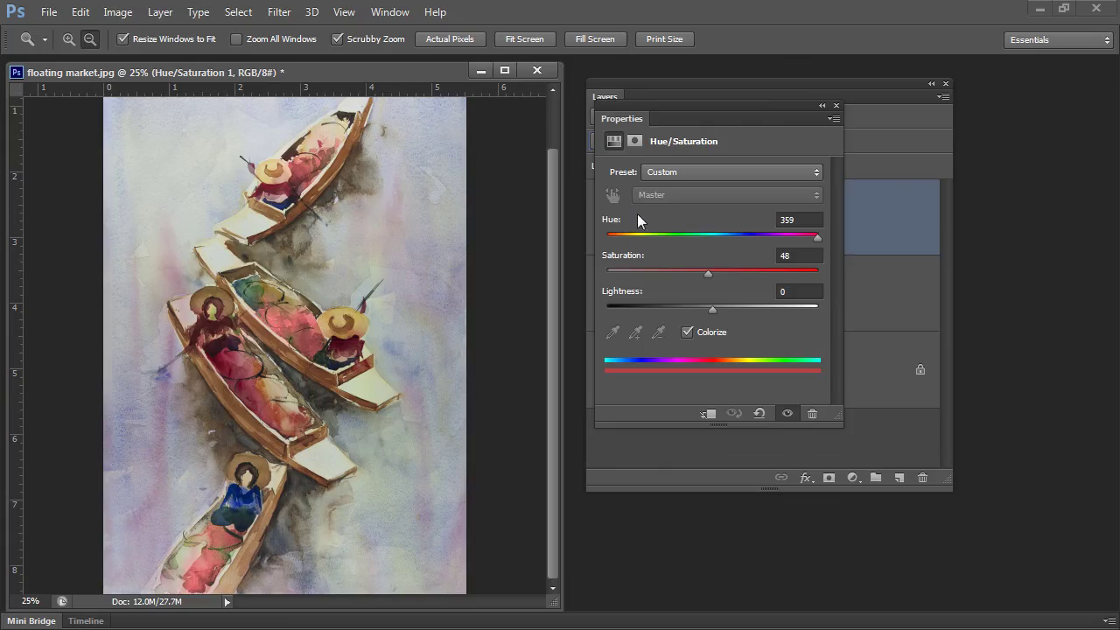
pyautogui.moveTo(708, 272); pyautogui.dragTo(750, 305)
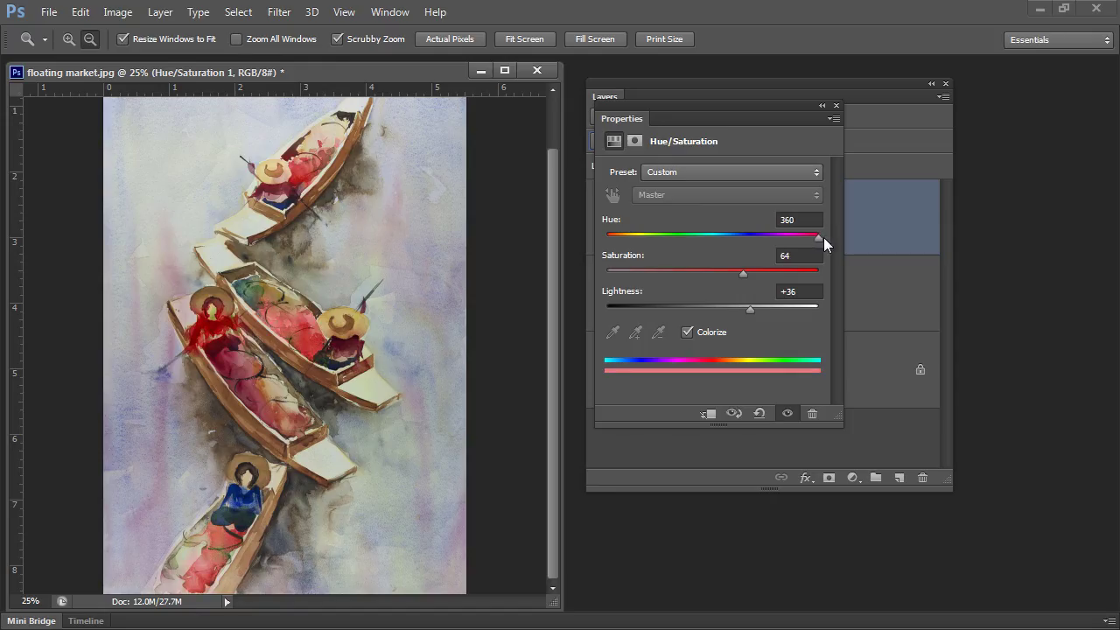
pyautogui.moveTo(824, 238); pyautogui.dragTo(613, 248)
pyautogui.moveTo(750, 309); pyautogui.dragTo(753, 309)
pyautogui.moveTo(607, 237); pyautogui.dragTo(806, 237)
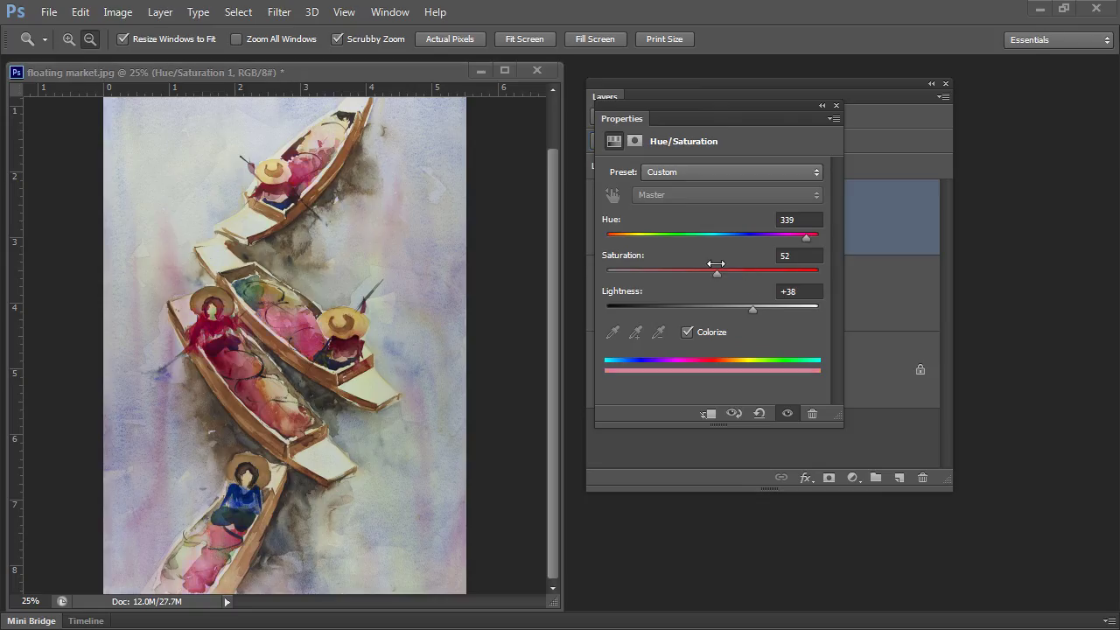
pyautogui.moveTo(736, 274); pyautogui.dragTo(717, 274)
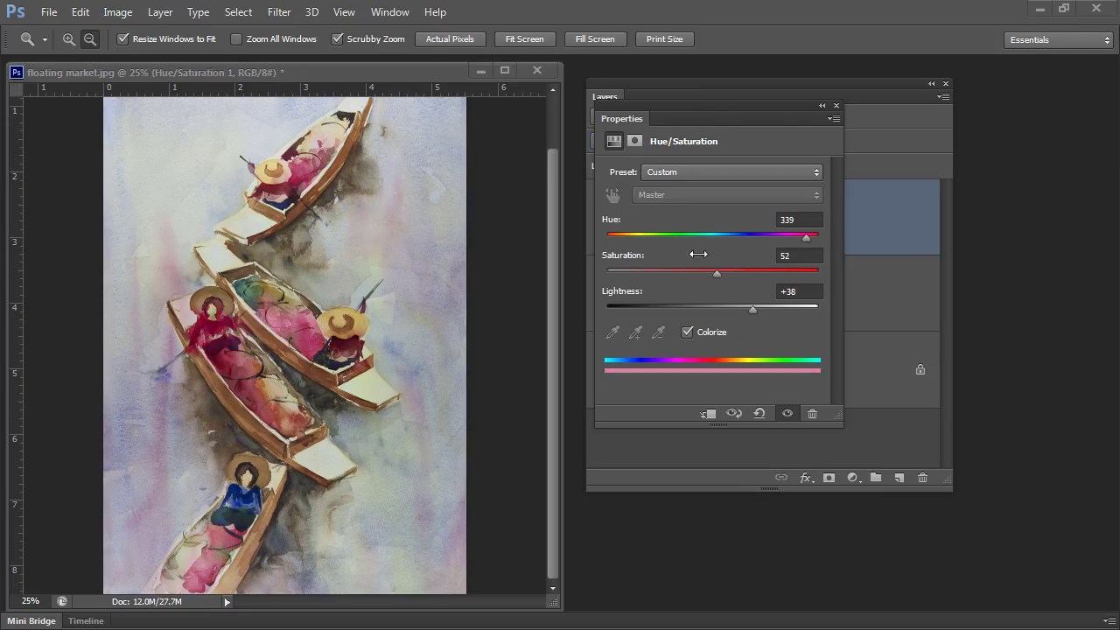
# - Turn off Colorize and set Hue -103, Saturation +29, Lightness -10
pyautogui.click(690, 332)
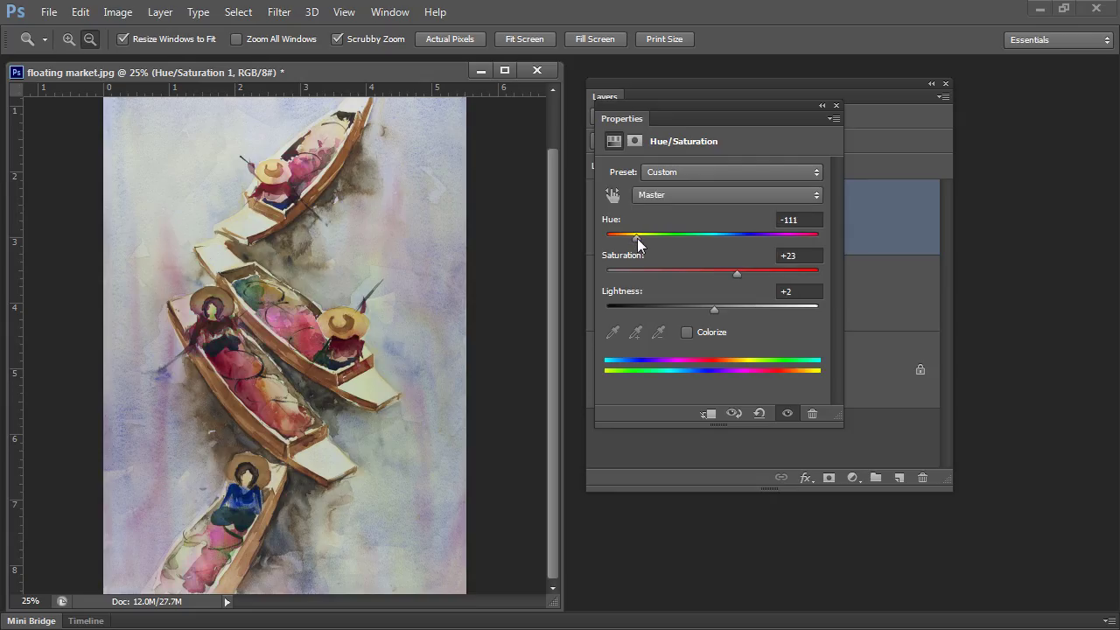
pyautogui.moveTo(638, 245); pyautogui.dragTo(641, 245)
pyautogui.moveTo(737, 274); pyautogui.dragTo(756, 282)
pyautogui.moveTo(713, 312); pyautogui.dragTo(701, 310)
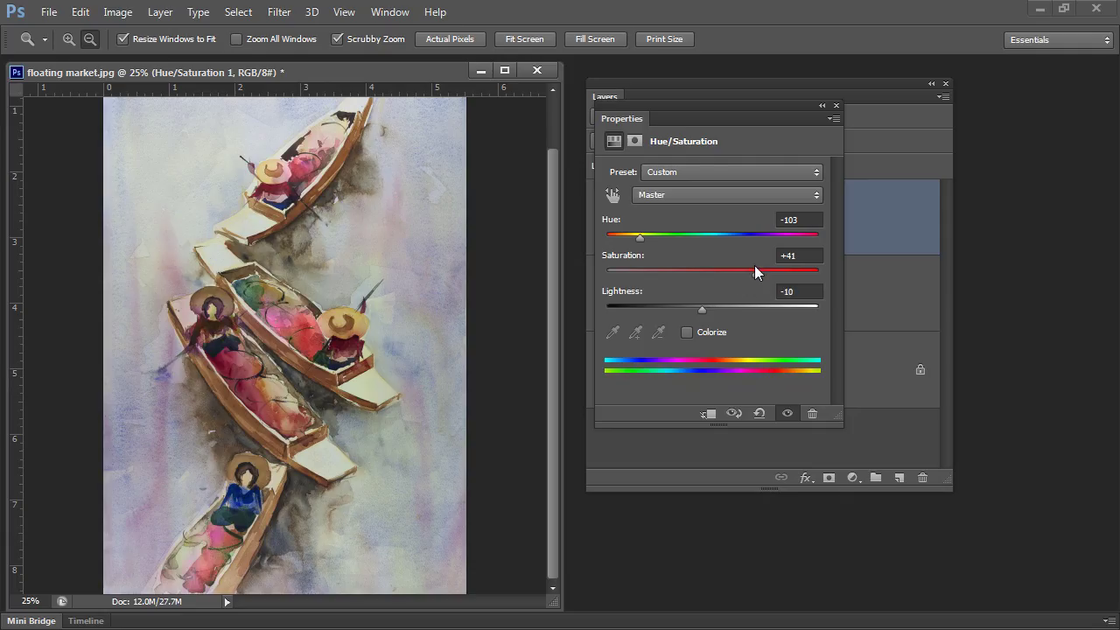
pyautogui.moveTo(758, 274); pyautogui.dragTo(755, 273)
pyautogui.moveTo(746, 276); pyautogui.dragTo(743, 276)
# - Paint black on the Hue/Saturation 1 mask over the left boat rower's clothing
pyautogui.click(836, 107)
pyautogui.click(703, 227)
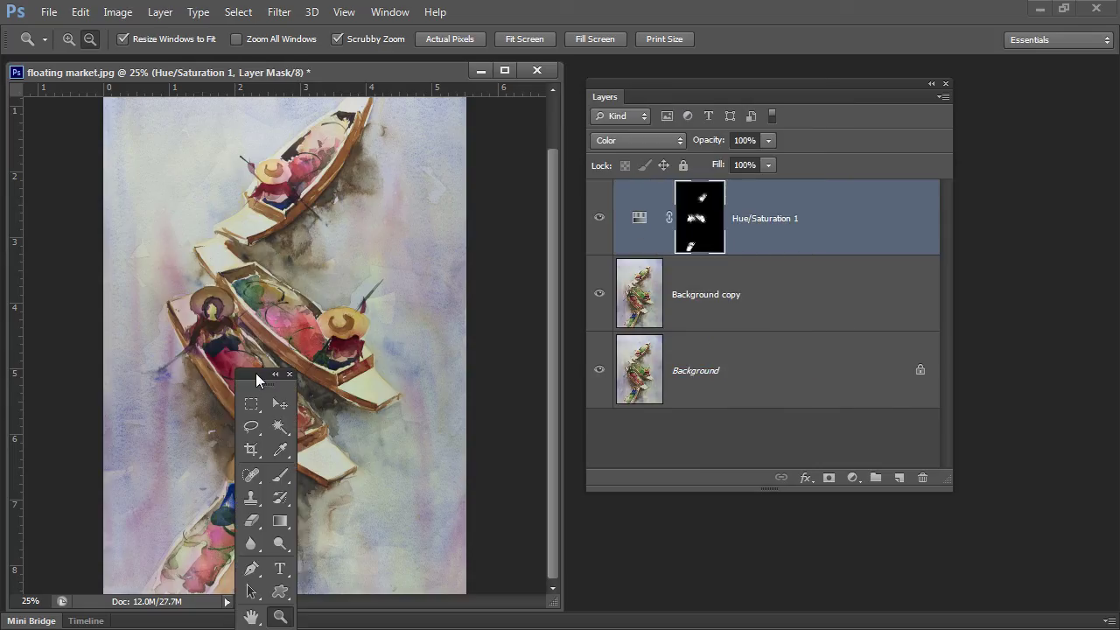
pyautogui.moveTo(263, 378); pyautogui.dragTo(984, 210)
pyautogui.click(999, 305)
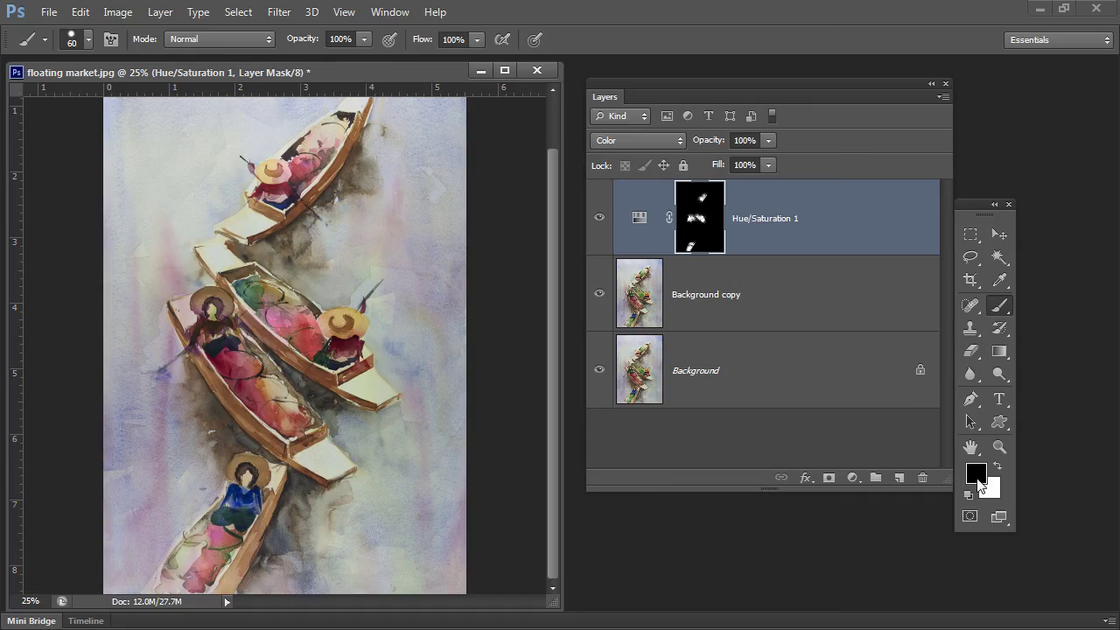
pyautogui.press('i')
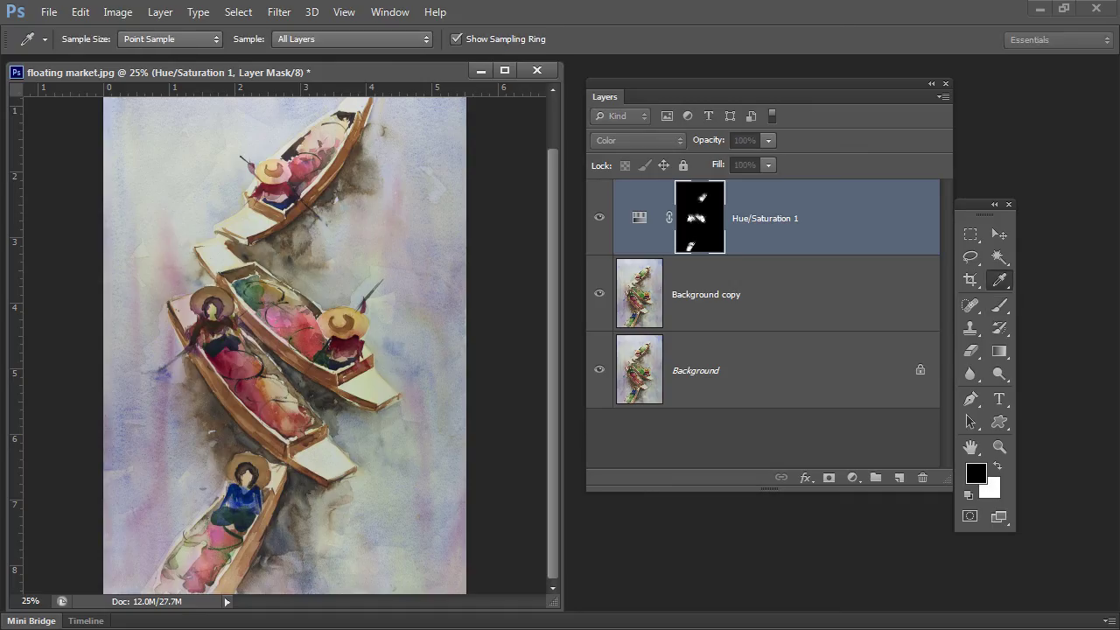
pyautogui.click(976, 474)
pyautogui.moveTo(275, 376); pyautogui.dragTo(955, 245)
pyautogui.click(1001, 278)
pyautogui.press('b')
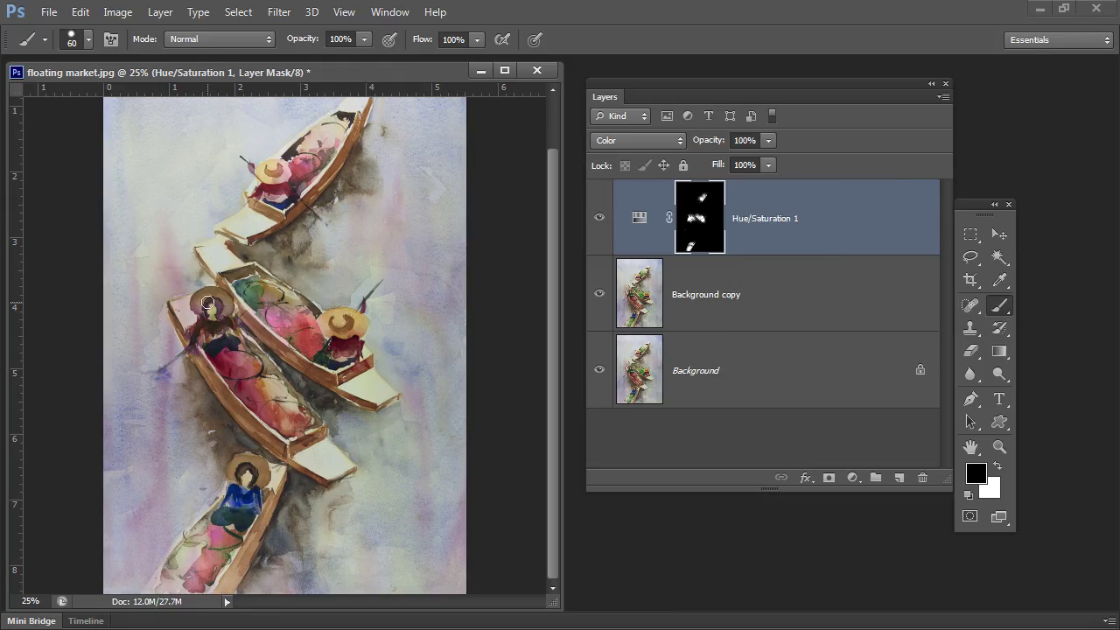
pyautogui.moveTo(208, 303)
pyautogui.mouseDown()
pyautogui.moveTo(193, 326)
pyautogui.moveTo(204, 307)
pyautogui.moveTo(230, 309)
pyautogui.moveTo(223, 329)
pyautogui.moveTo(197, 350)
pyautogui.moveTo(203, 319)
pyautogui.moveTo(167, 363)
pyautogui.moveTo(204, 325)
pyautogui.moveTo(232, 327)
pyautogui.mouseUp()
pyautogui.click(253, 16)
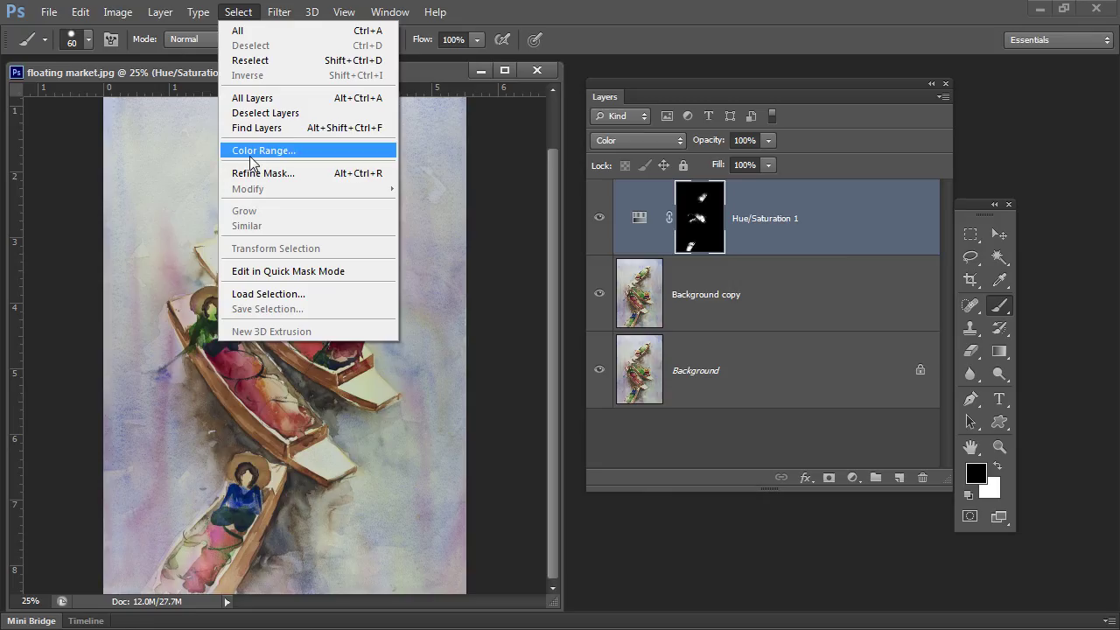
pyautogui.click(755, 233)
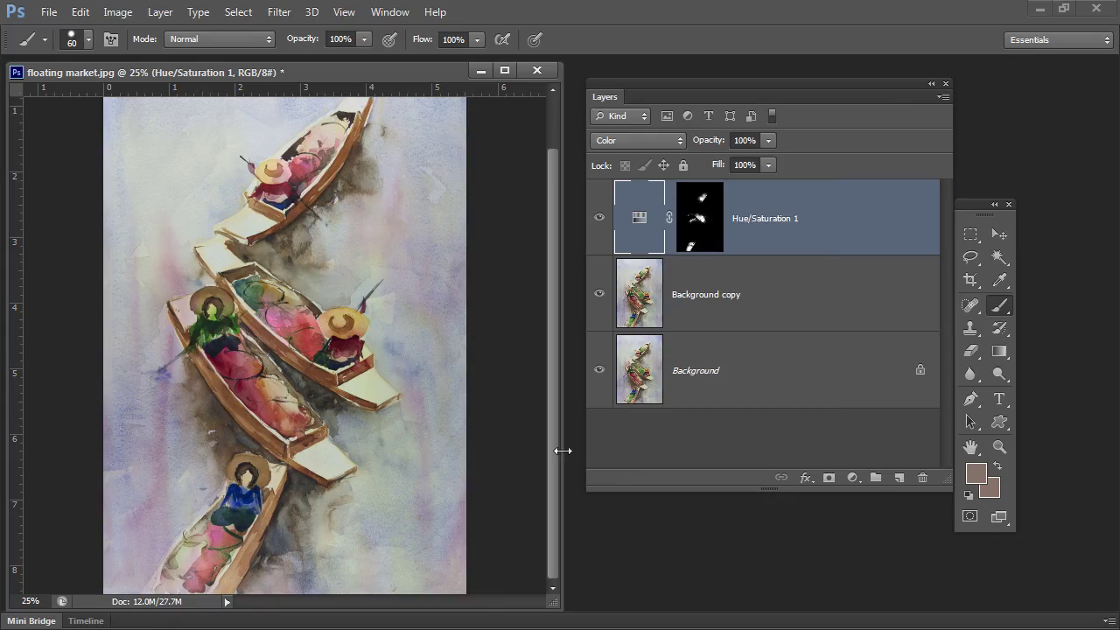
pyautogui.click(600, 219)
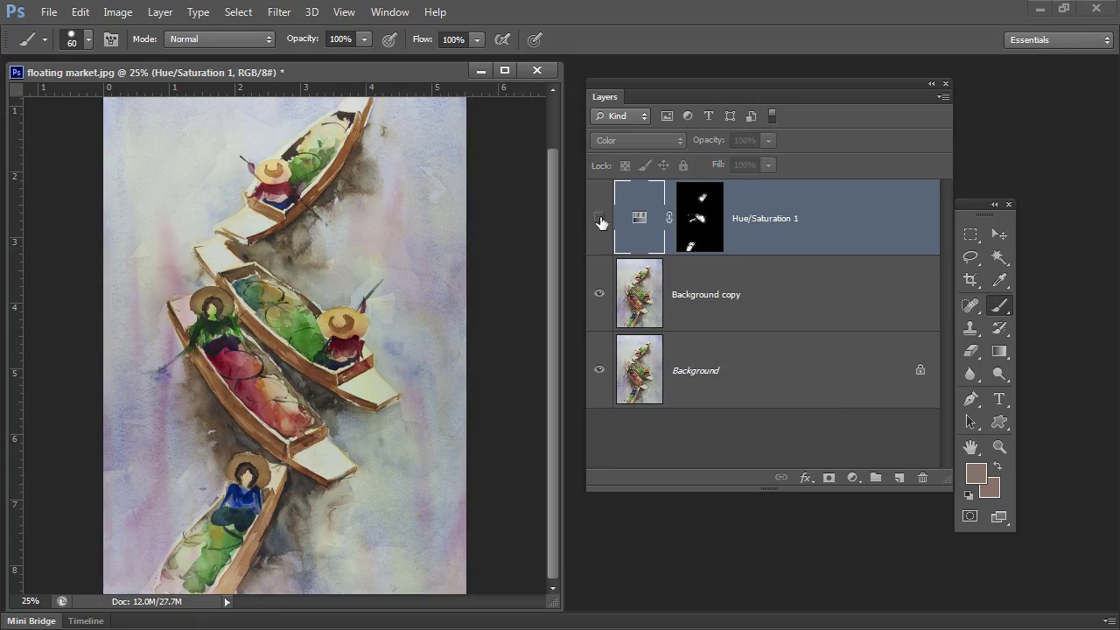
pyautogui.click(600, 219)
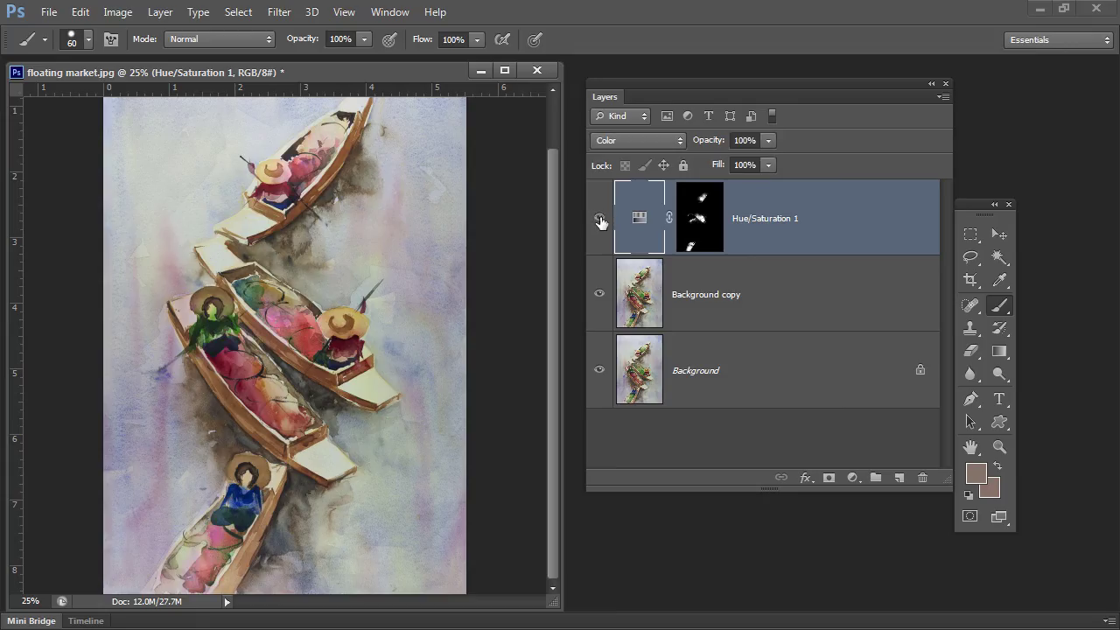